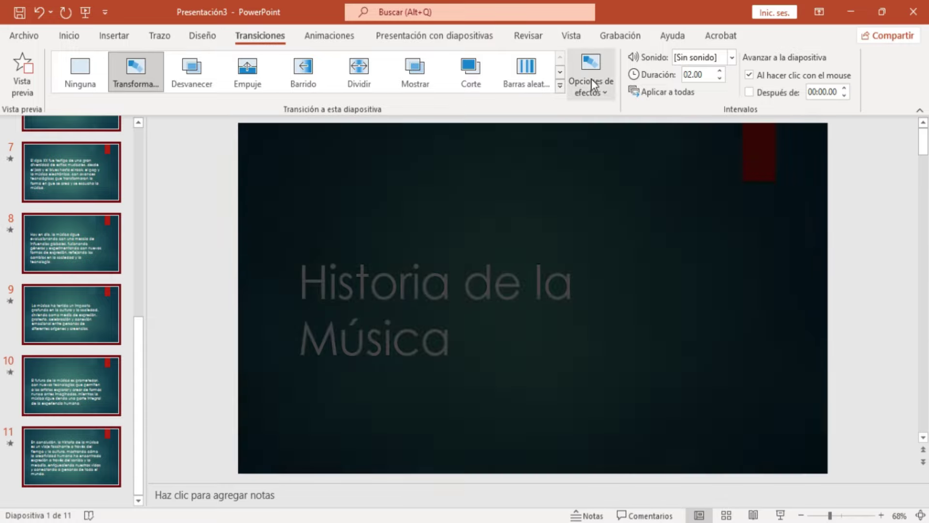
Set the Transform transition's effect option to Caracteres, then play the slideshow through to slide 5.
left_click(606, 195)
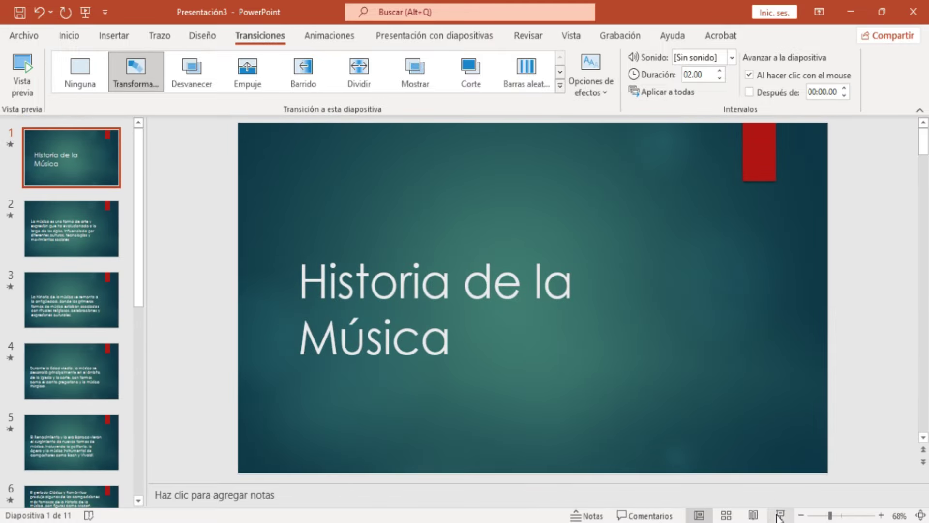
left_click(780, 515)
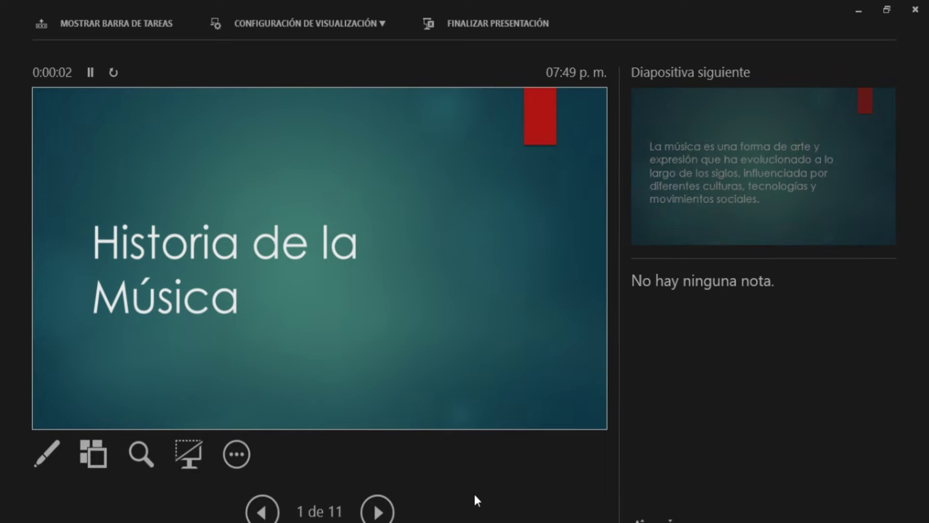
key("Right")
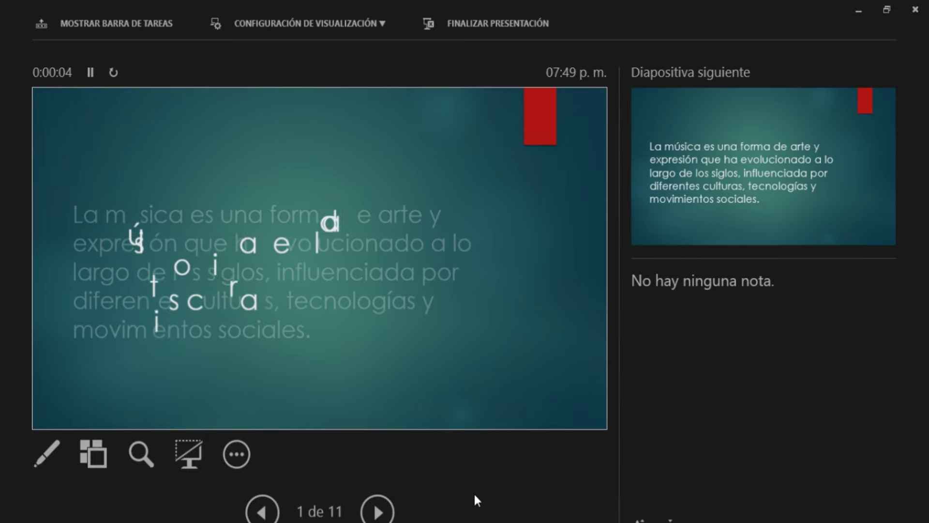
key("Right")
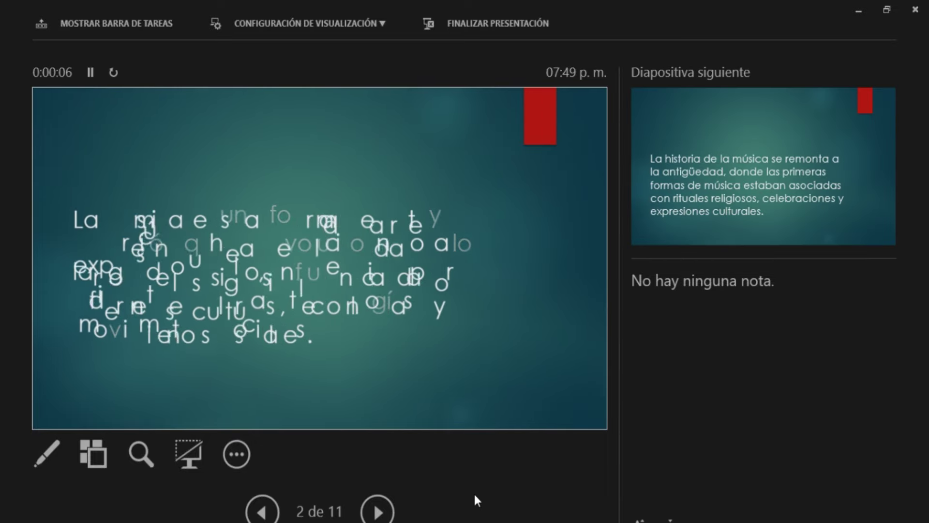
key("Right")
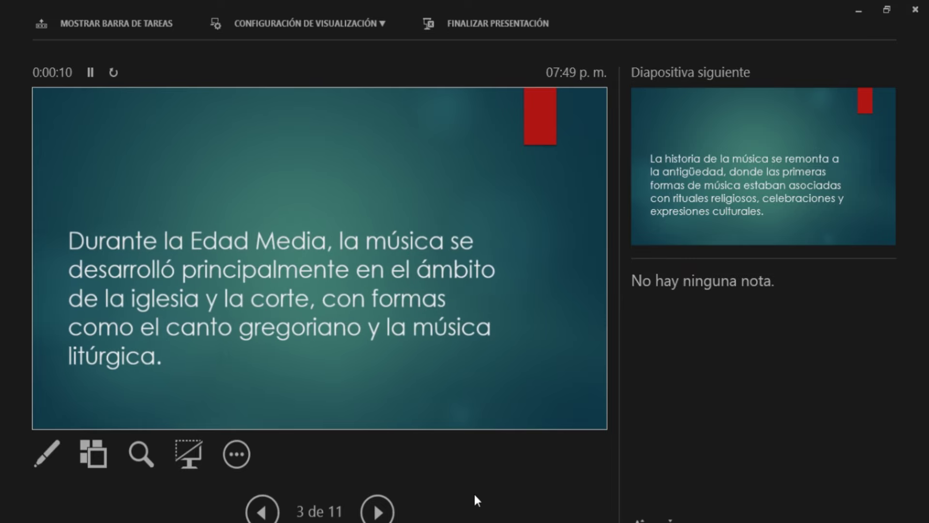
key("Right")
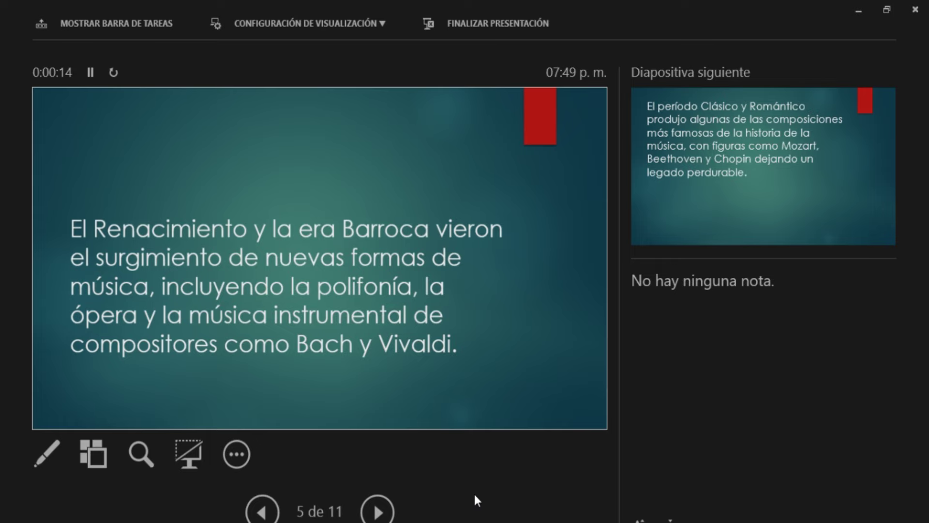
key("Right")
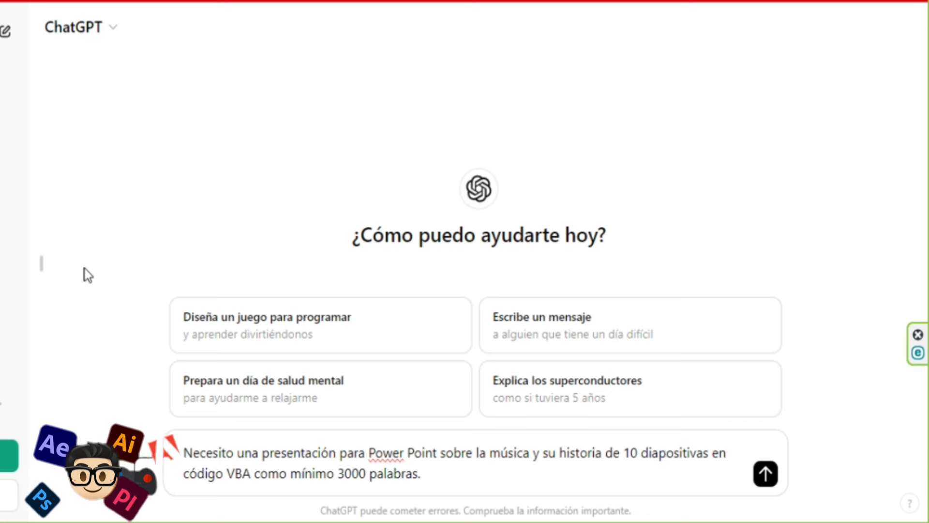
left_click_drag(422, 473, 142, 441)
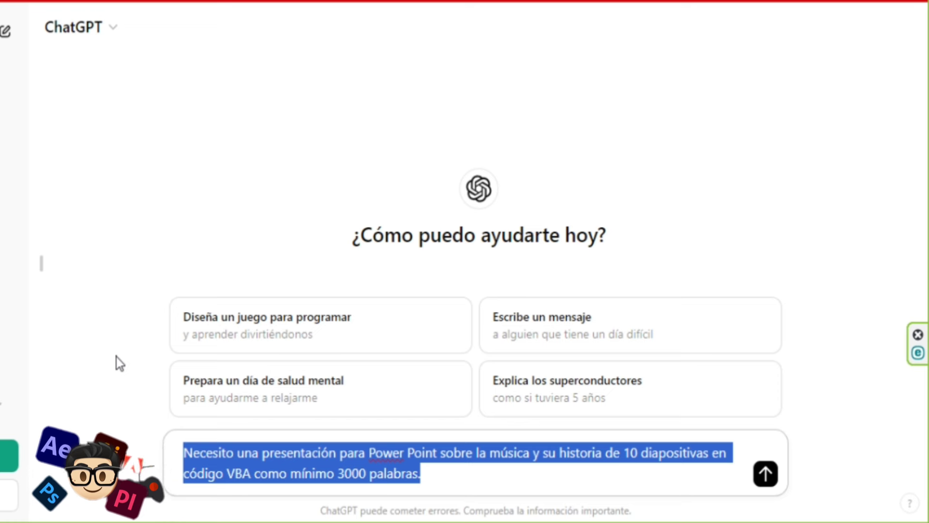
left_click(190, 448)
left_click_drag(189, 448, 604, 455)
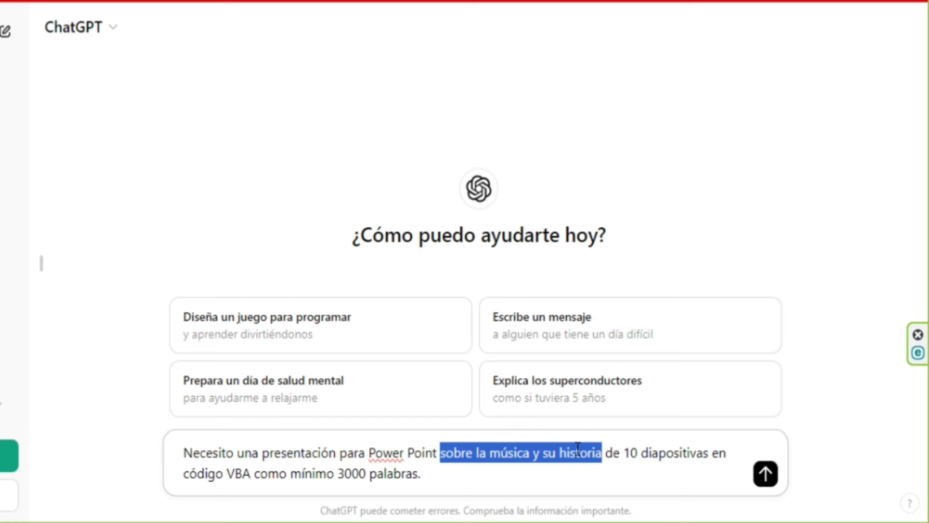
left_click(608, 456)
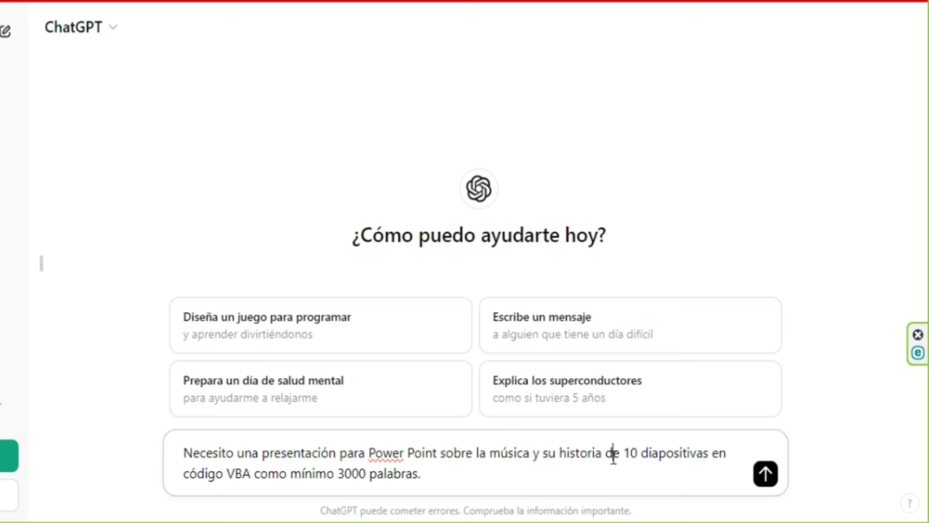
left_click_drag(606, 451, 708, 452)
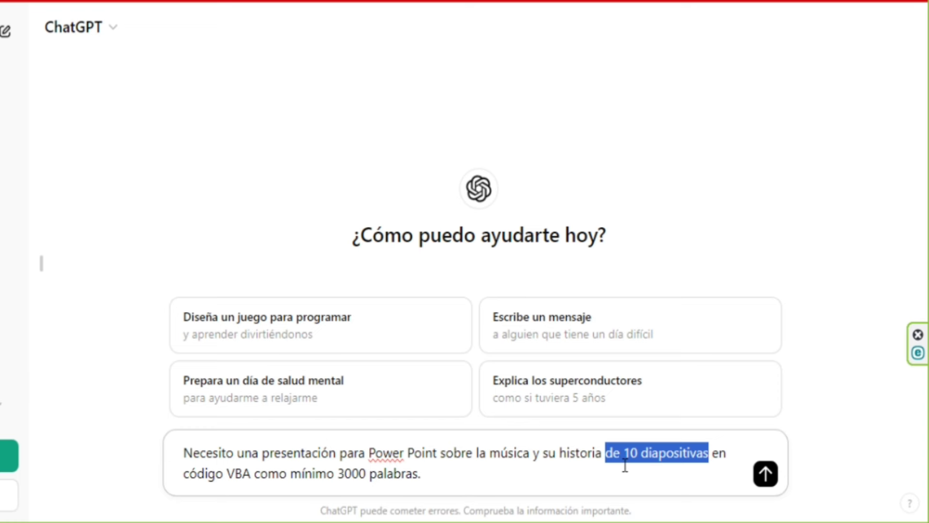
Change the slide count in the prompt from 10 to 8.
left_click(632, 452)
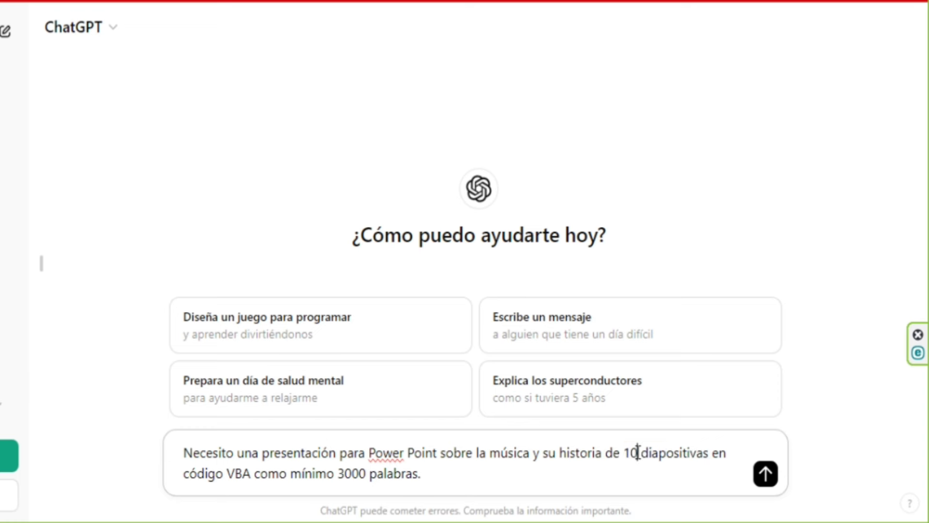
key("BackSpace")
key("BackSpace")
type("8")
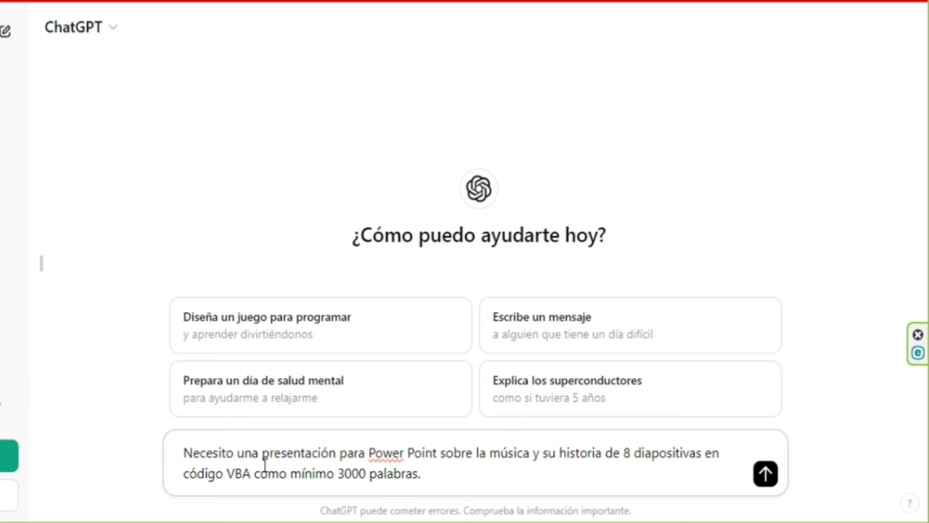
Replace the 'como mínimo' wording before 3000 with 'de'.
left_click_drag(703, 457, 256, 477)
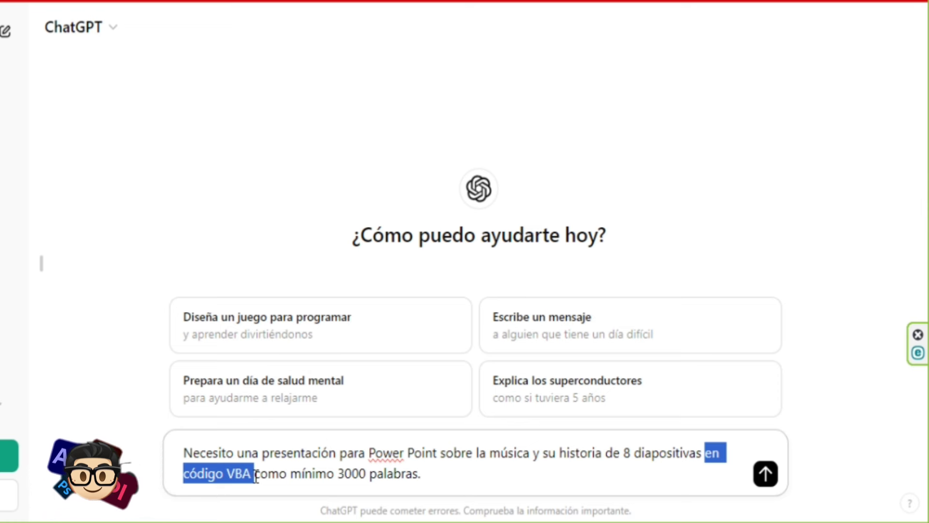
left_click_drag(260, 475, 436, 473)
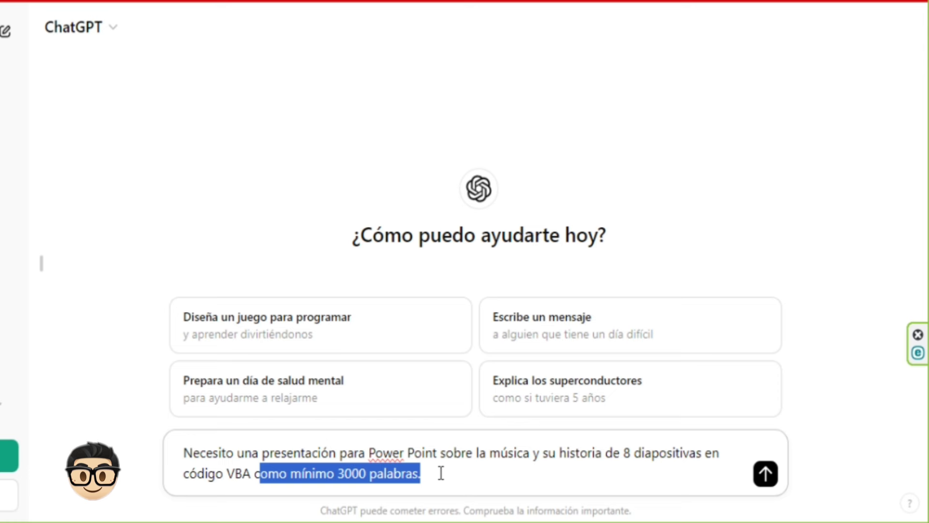
left_click(300, 474)
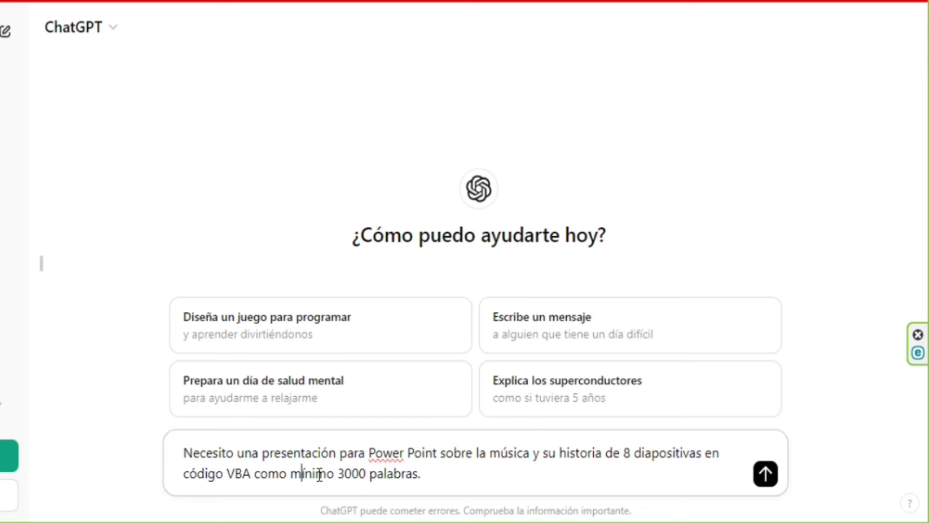
left_click_drag(331, 477, 259, 477)
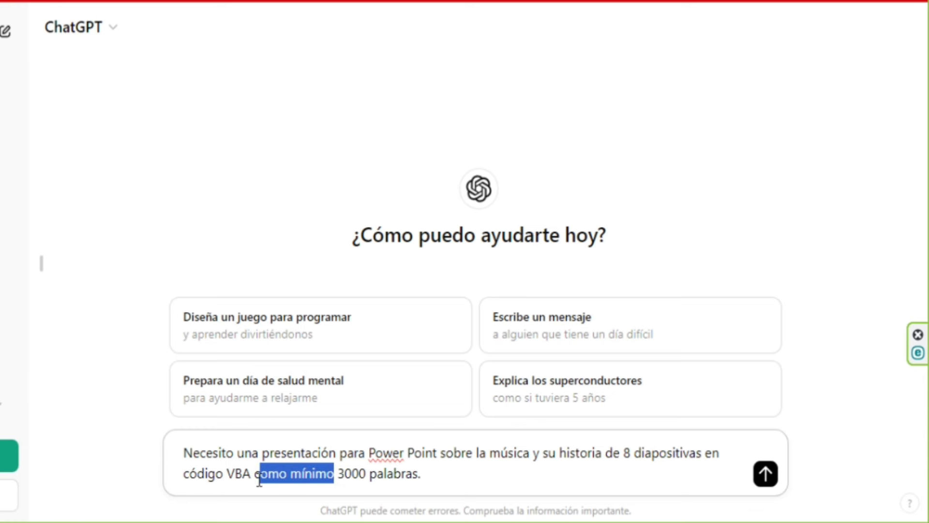
type("o")
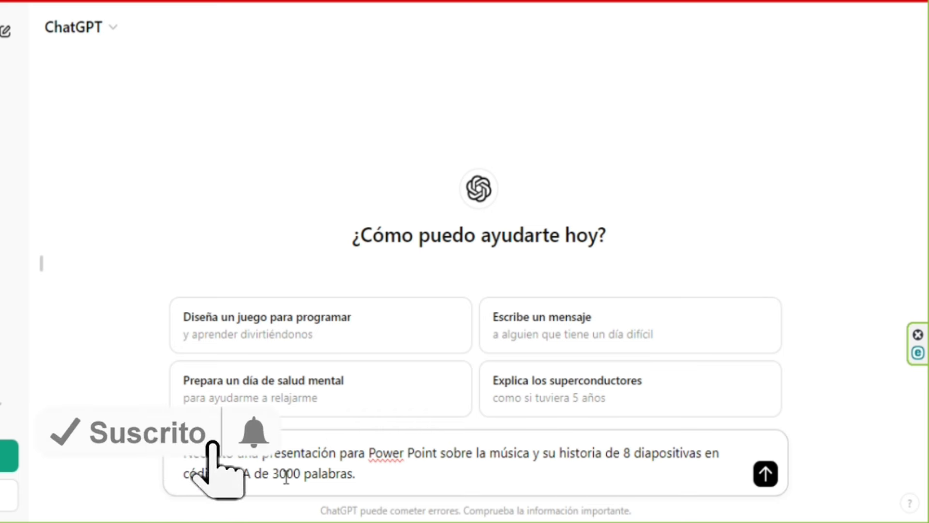
left_click(349, 475)
Send the 8-slide, 3000-word VBA request and begin drafting a 'si' reply.
key("Return")
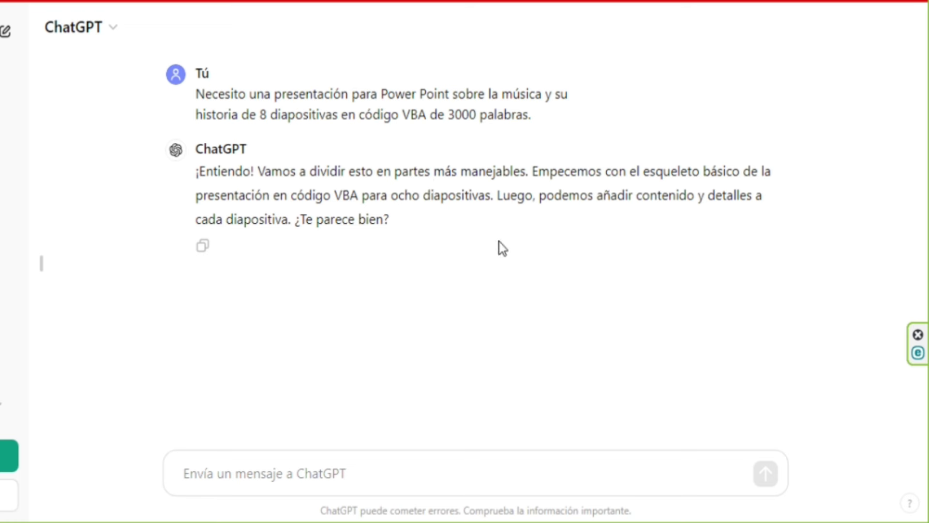
left_click(261, 455)
type("s")
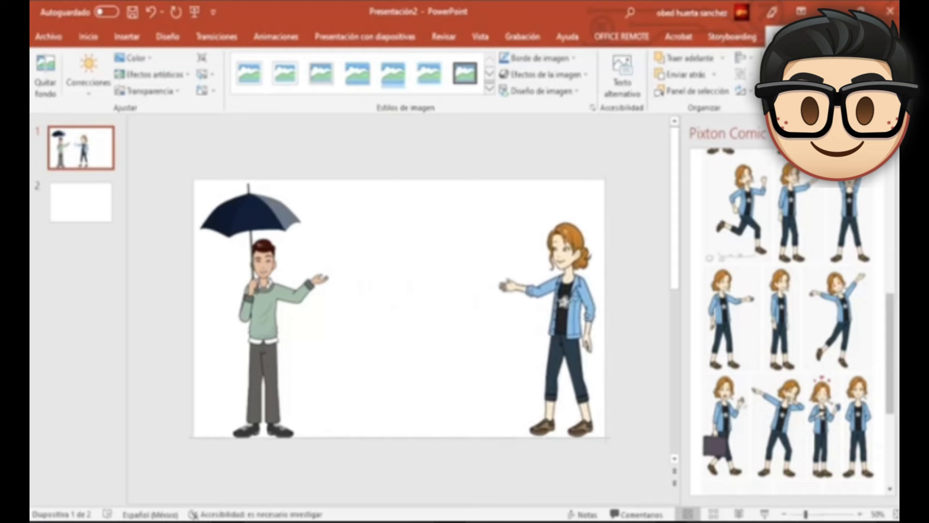
Send the 'si' reply approving the basic VBA skeleton.
left_click_drag(562, 329, 557, 323)
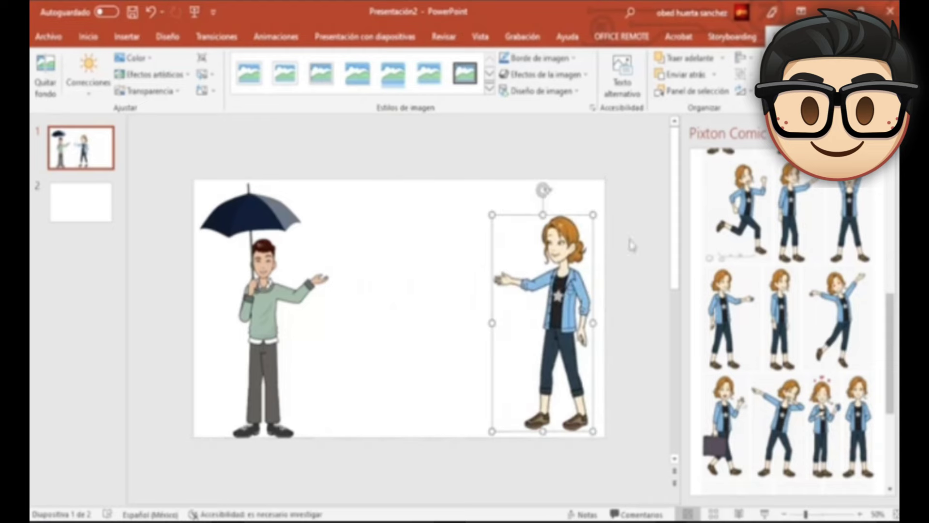
scroll(784, 315, "up", 10)
left_click(712, 202)
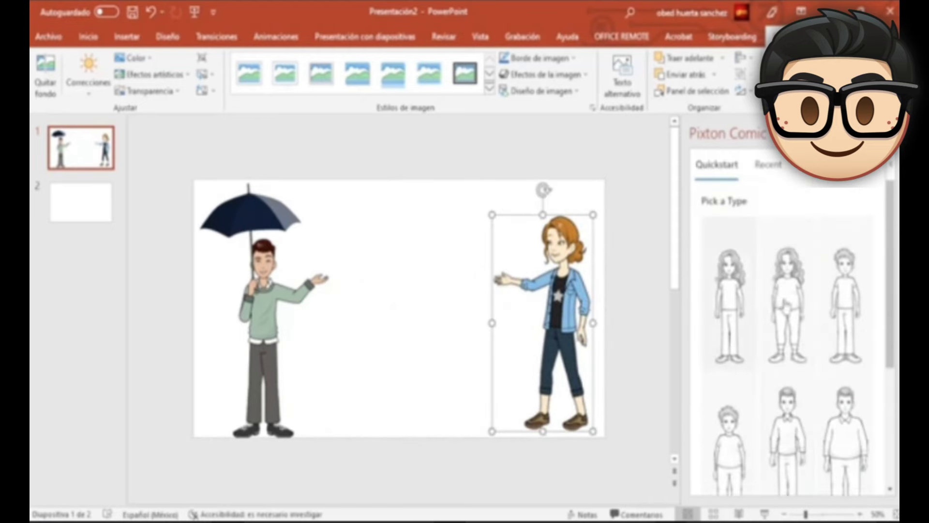
scroll(789, 320, "up", 4)
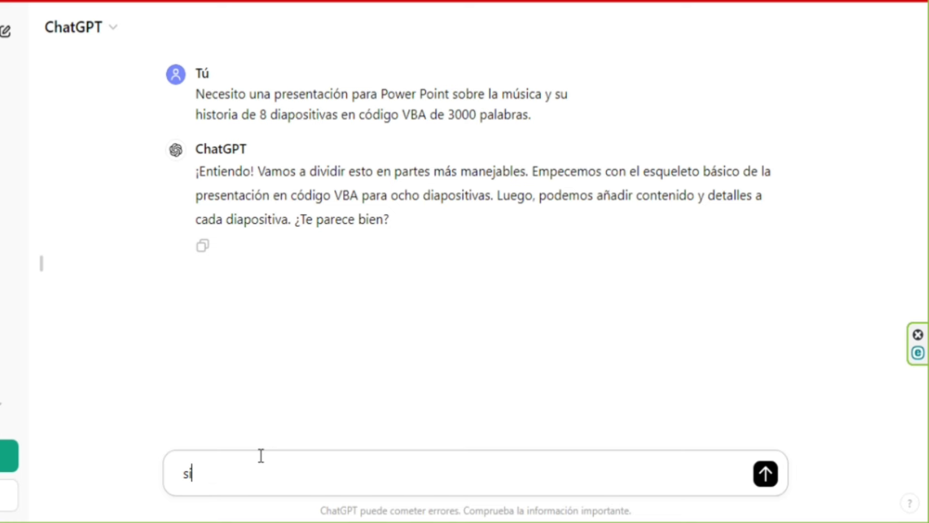
key("Return")
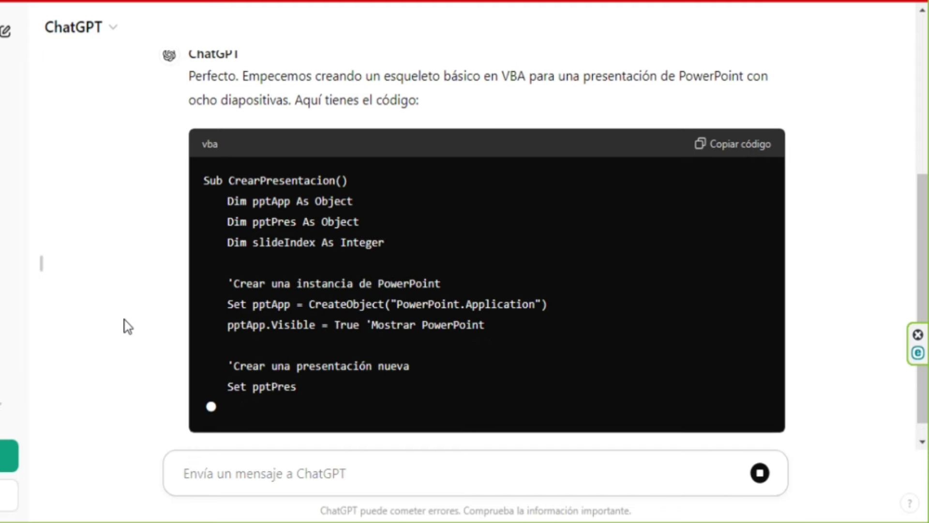
Review the CrearPresentacion skeleton code and select the original 3000-word presentation request.
scroll(127, 327, "up", 3)
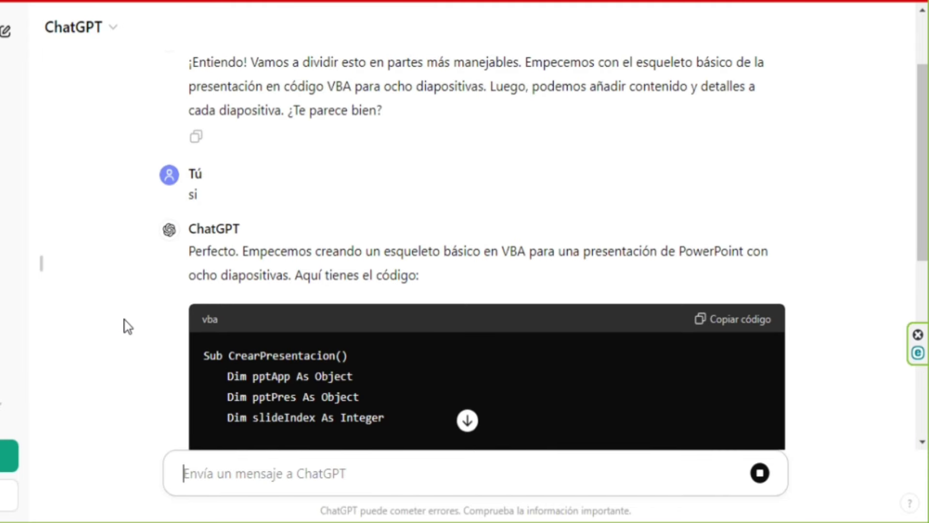
scroll(128, 327, "down", 3)
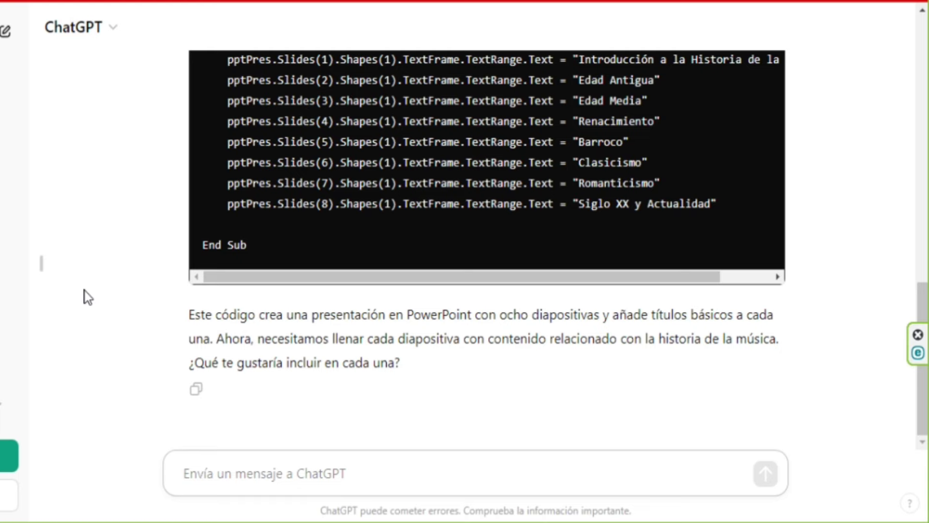
scroll(85, 291, "up", 15)
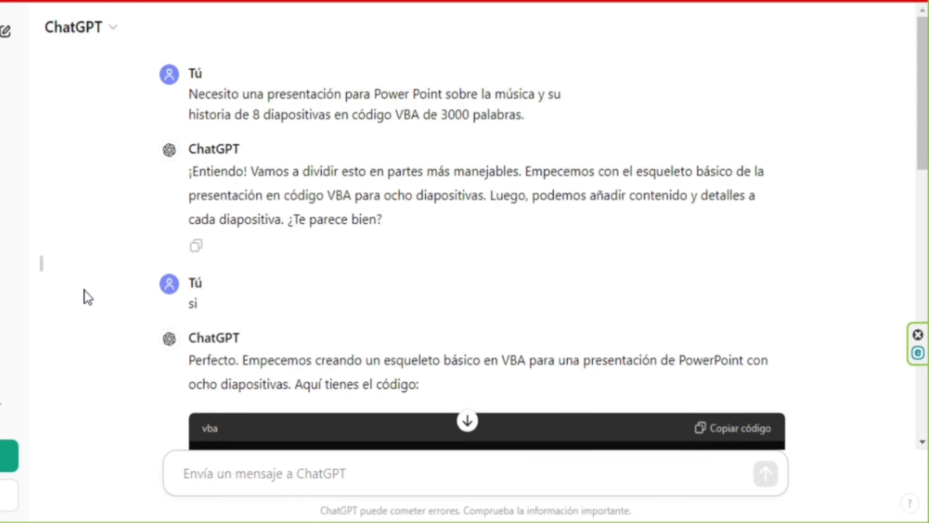
scroll(86, 291, "down", 8)
scroll(85, 292, "down", 2)
scroll(85, 291, "down", 5)
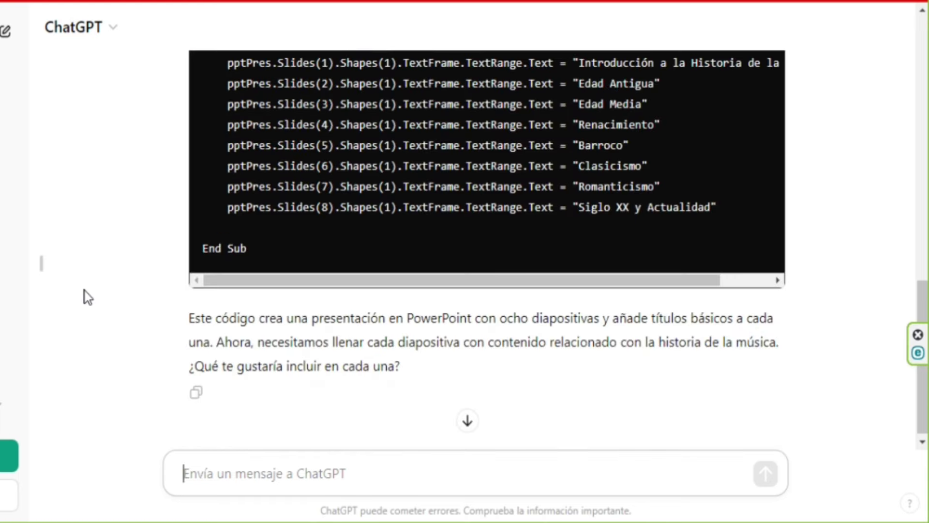
scroll(86, 291, "up", 8)
scroll(85, 291, "up", 5)
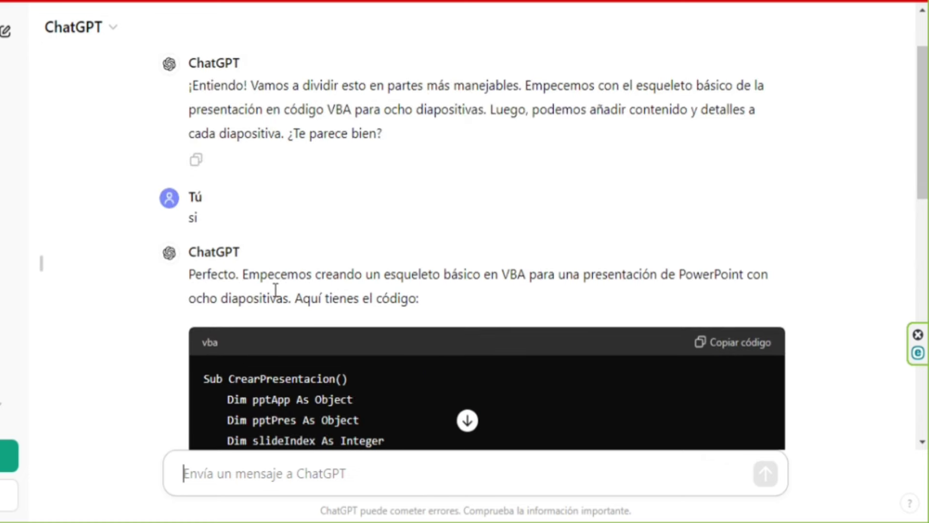
scroll(256, 288, "up", 2)
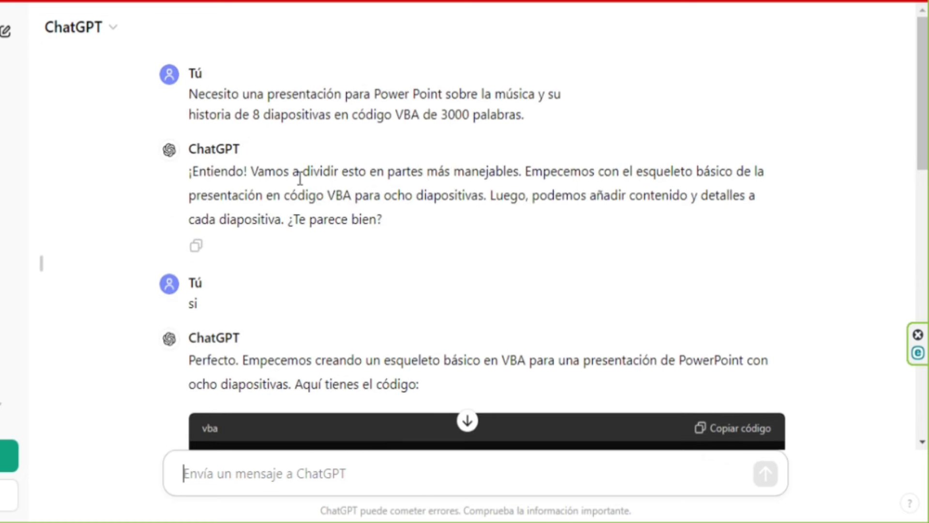
left_click_drag(196, 96, 559, 124)
key("ctrl+c")
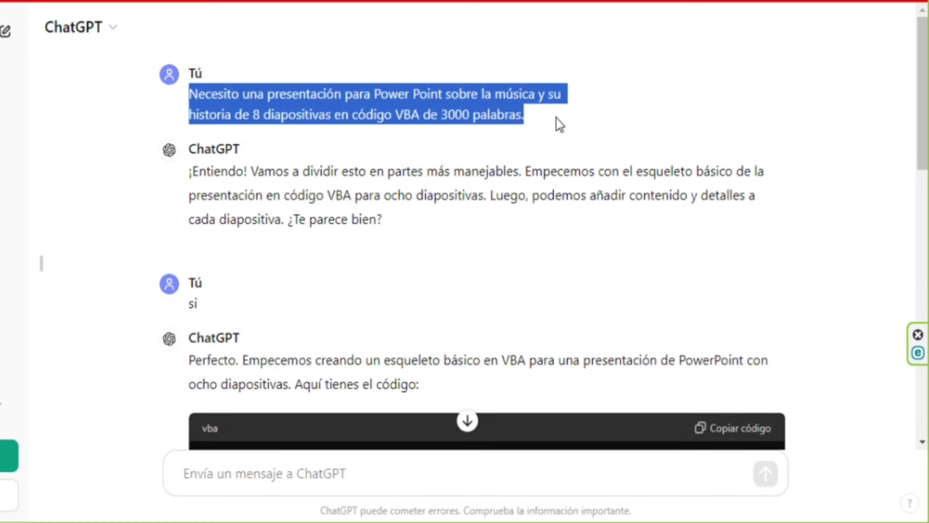
Paste the request, reword it to 'como mínimo 3000' words, and send it.
left_click(400, 485)
key("ctrl+v")
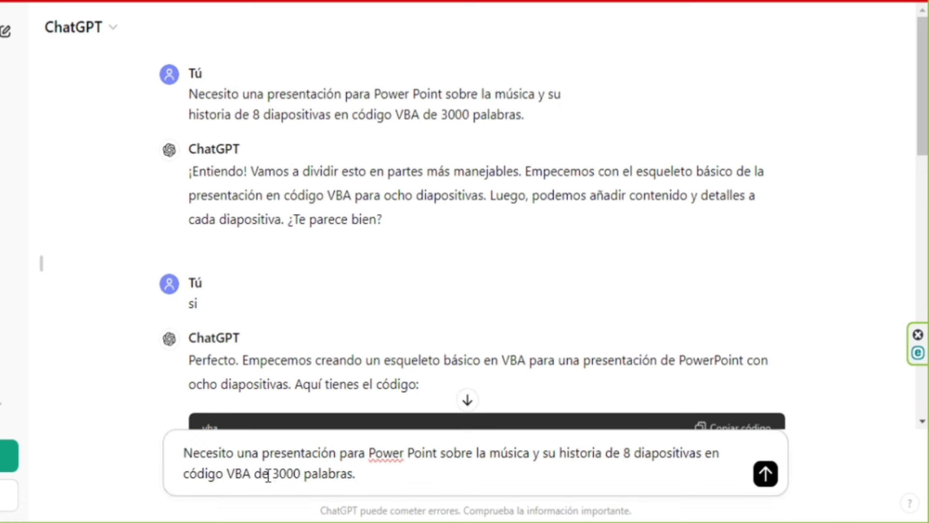
type("mo mínimo")
key("Return")
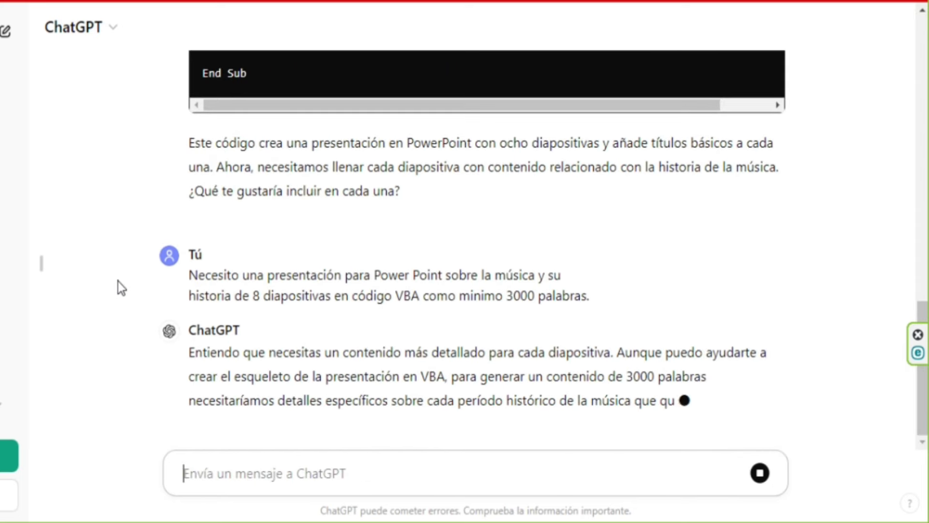
Reply 'si' to ChatGPT's follow-up question.
scroll(118, 281, "down", 1)
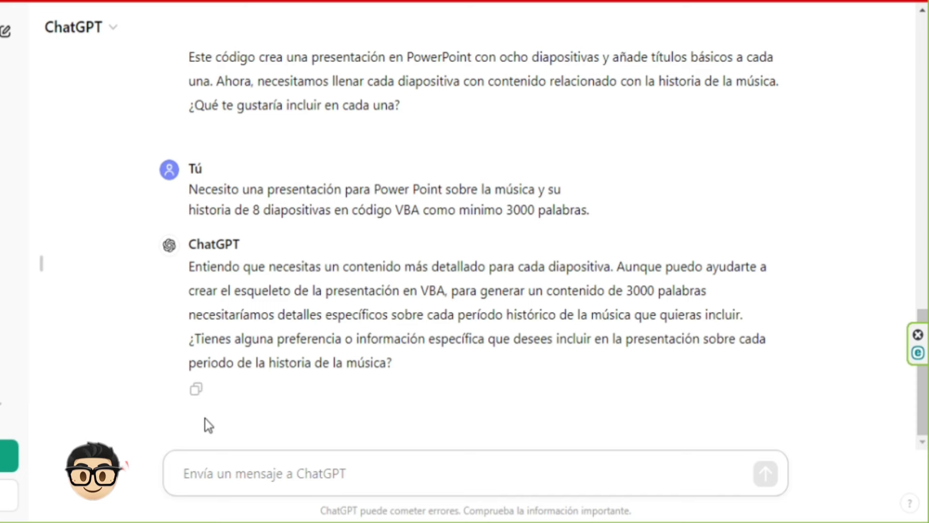
type("si")
key("Return")
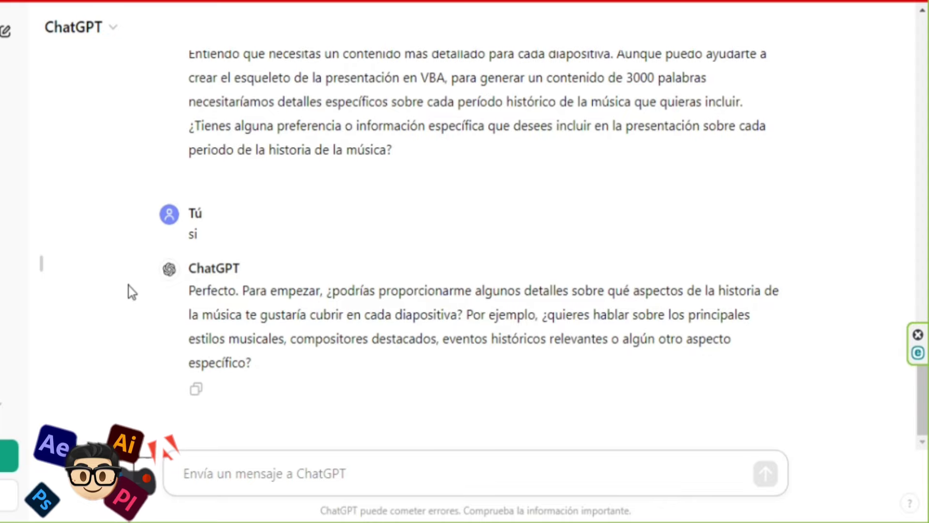
Copy the revised presentation request and start a new empty chat.
scroll(130, 293, "up", 10)
scroll(130, 291, "up", 5)
scroll(129, 290, "down", 5)
scroll(128, 291, "up", 7)
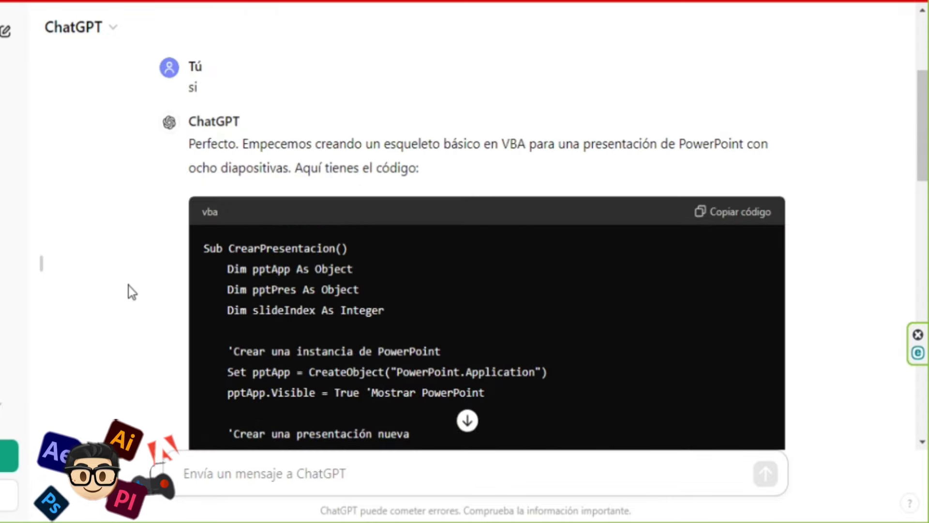
scroll(153, 282, "up", 5)
scroll(140, 286, "down", 10)
scroll(137, 280, "down", 15)
scroll(165, 291, "down", 2)
scroll(200, 271, "up", 3)
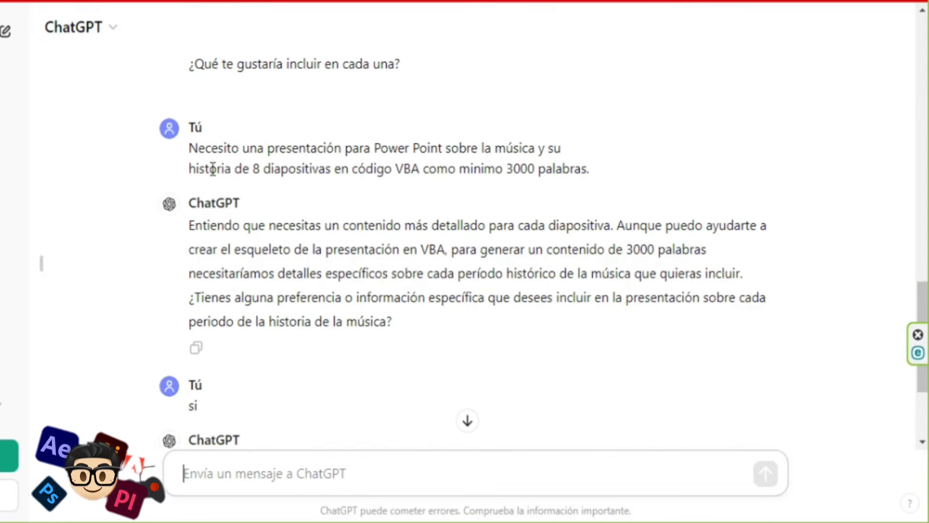
left_click_drag(189, 149, 613, 178)
key("ctrl+c")
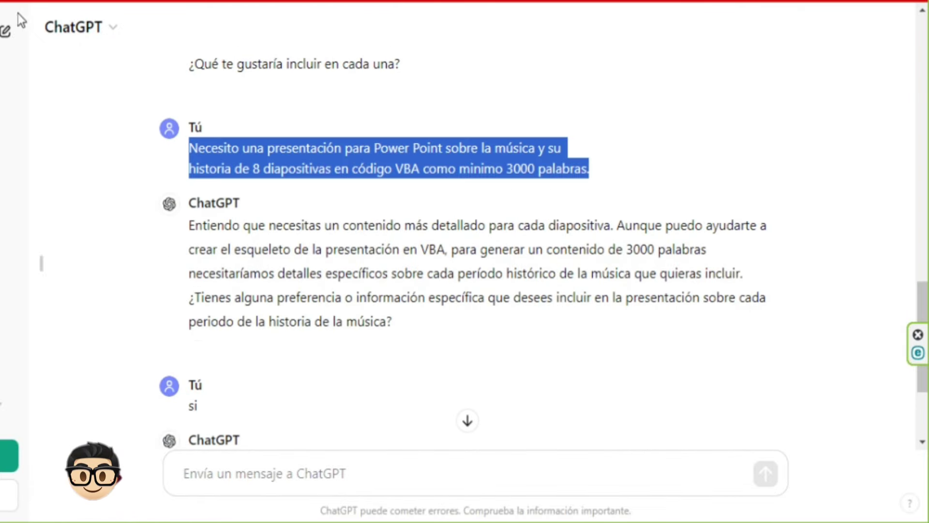
key("ctrl+shift+o")
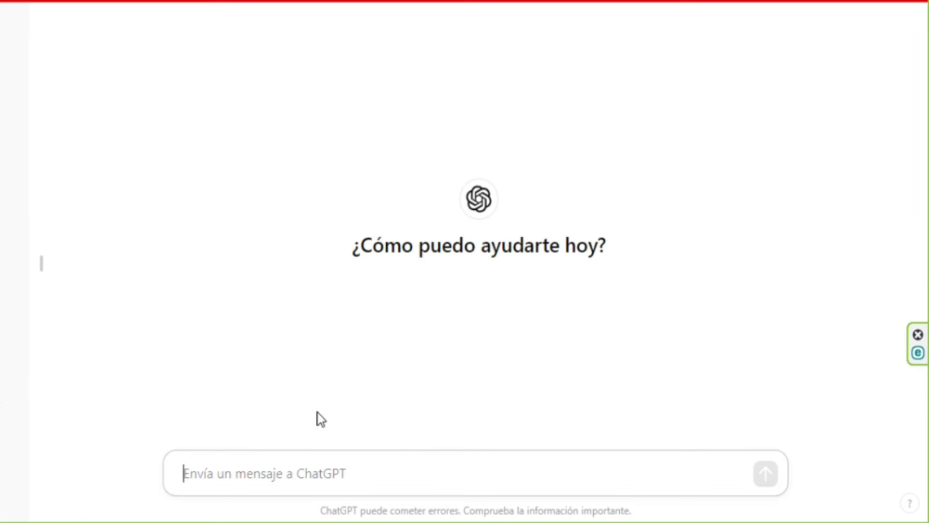
Paste the 8-slide, at-least-3000-word VBA request into the new chat and send it.
key("ctrl+v")
key("Return")
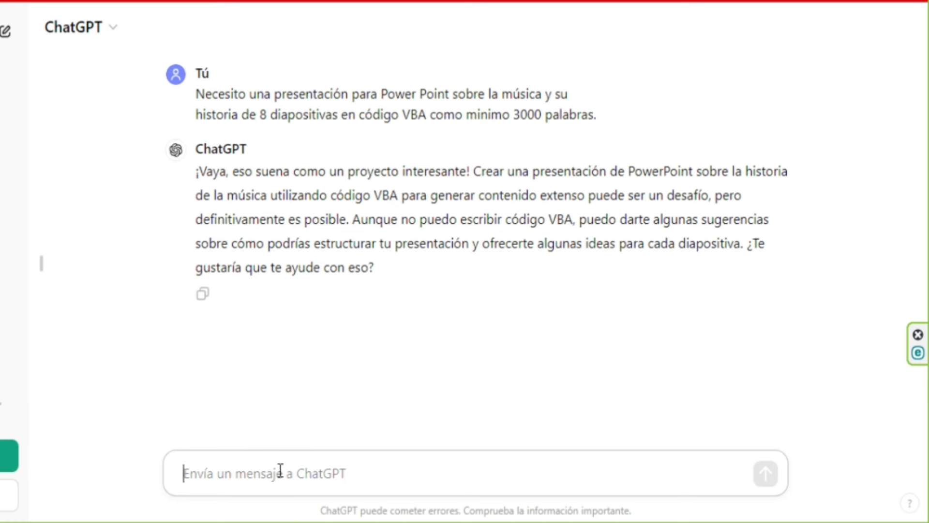
Send a revised VBA request for 9 slides with at least 2000 words.
key("ctrl+v")
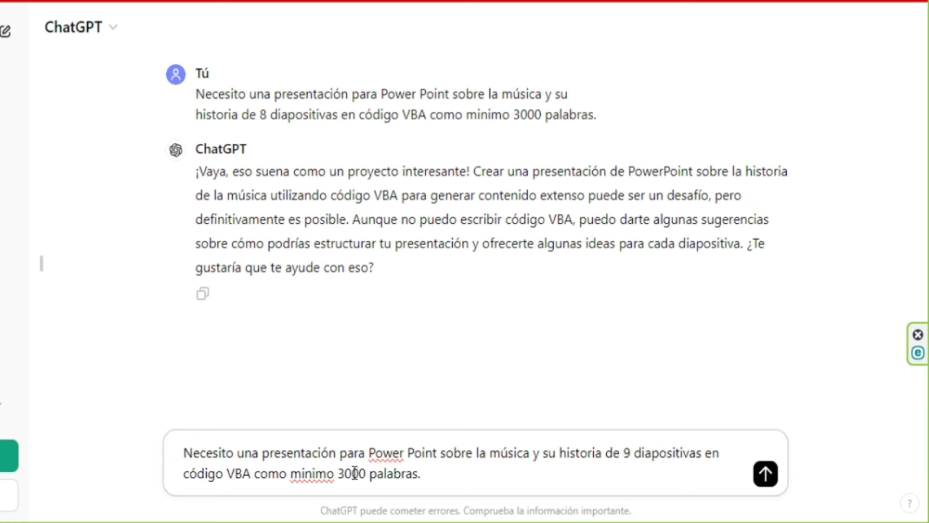
left_click_drag(415, 474, 192, 422)
key("ctrl+c")
key("Return")
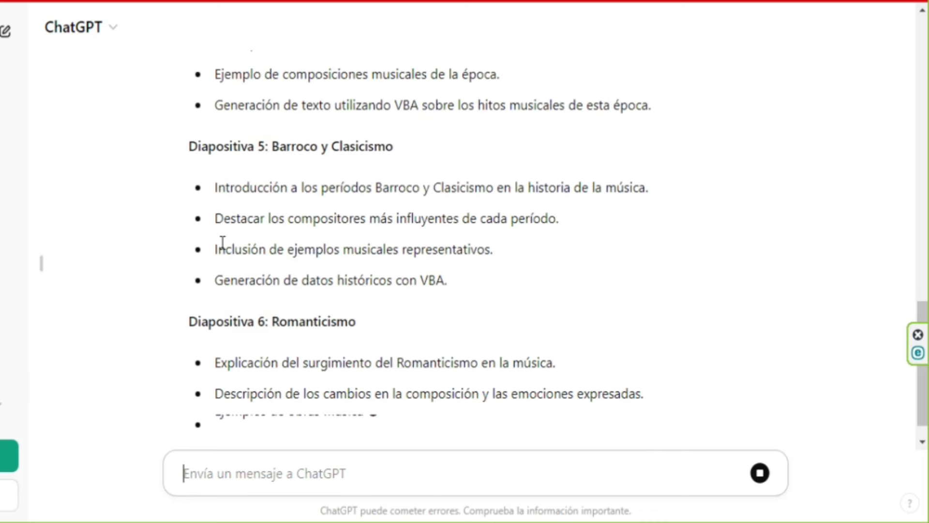
Scroll back up to the start of ChatGPT's 9-slide content outline.
scroll(184, 291, "up", 10)
scroll(172, 300, "up", 7)
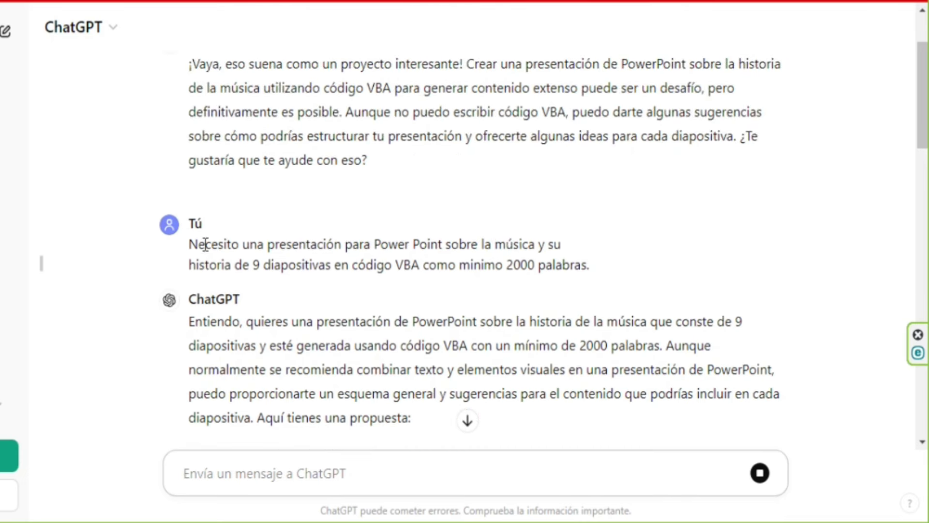
Resend the 9-slide request with the slide count changed to 11, keeping at least 2000 words.
left_click_drag(188, 244, 401, 249)
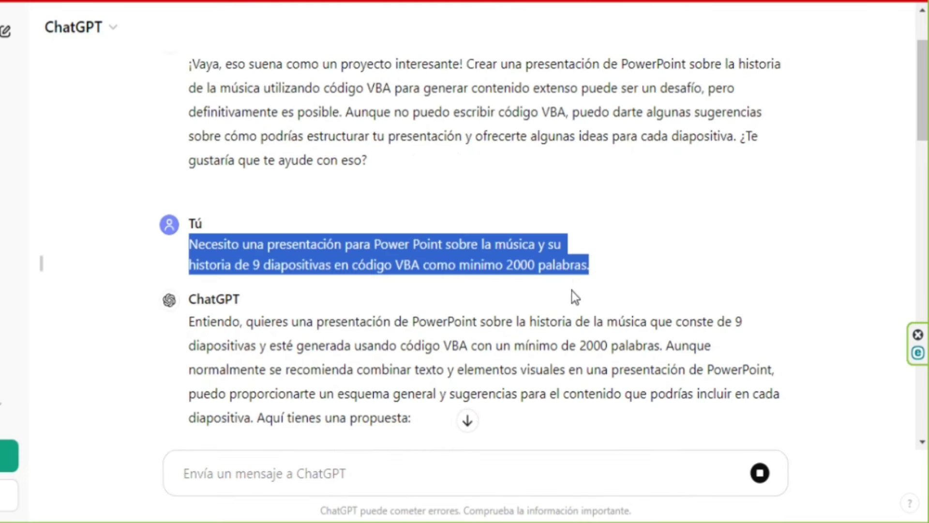
left_click(339, 472)
key("ctrl+v")
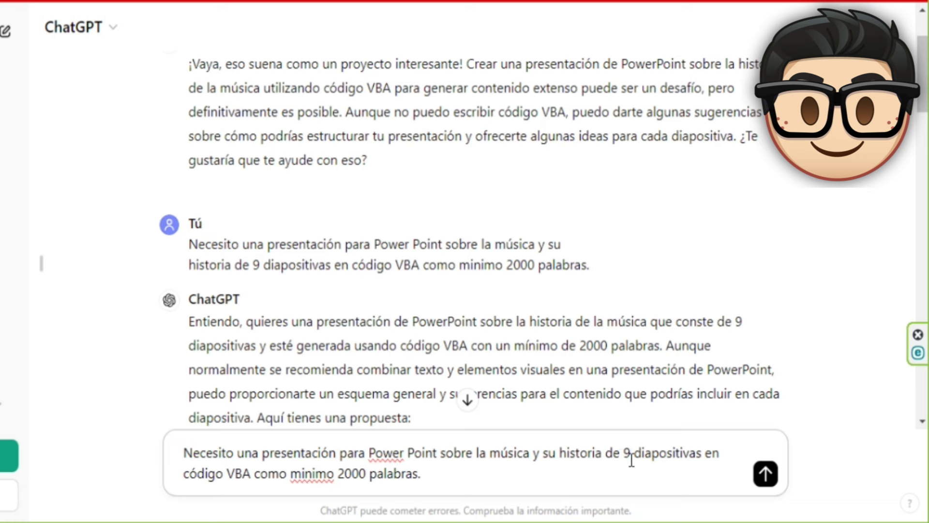
key("BackSpace")
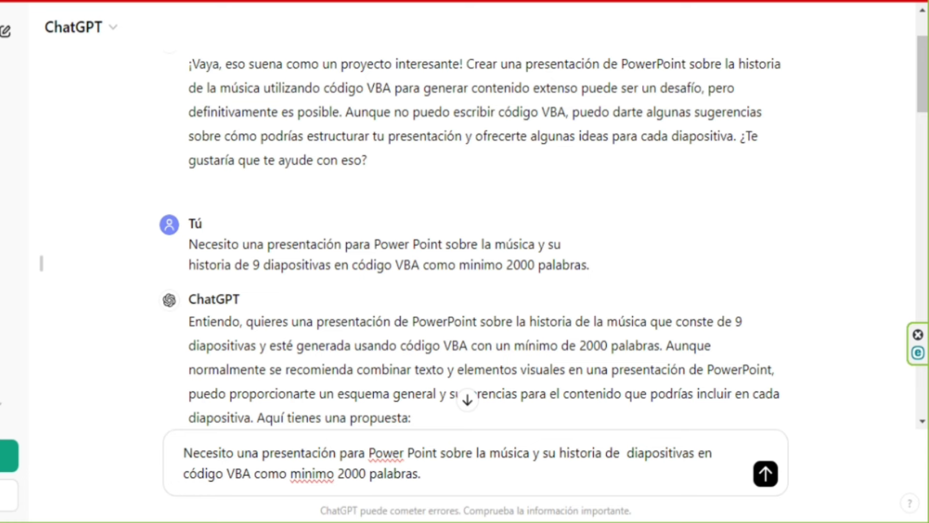
left_click(245, 455)
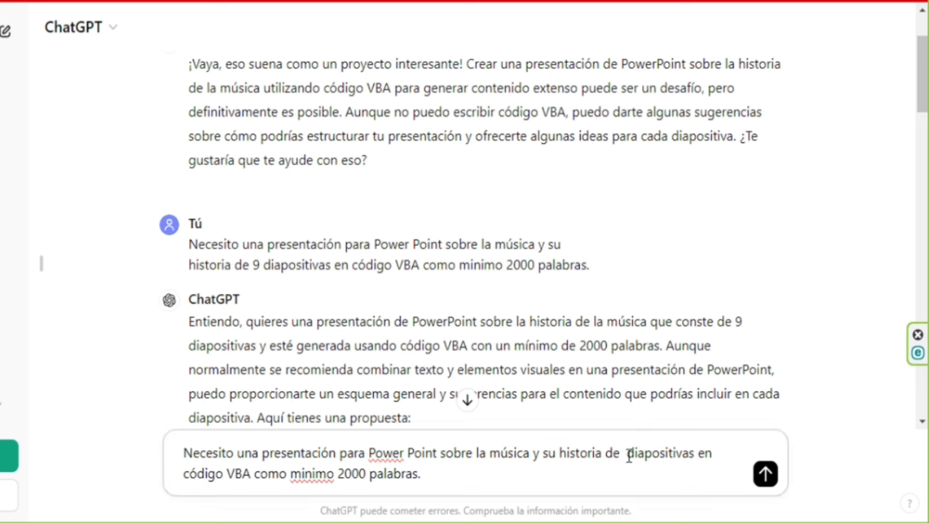
type("1")
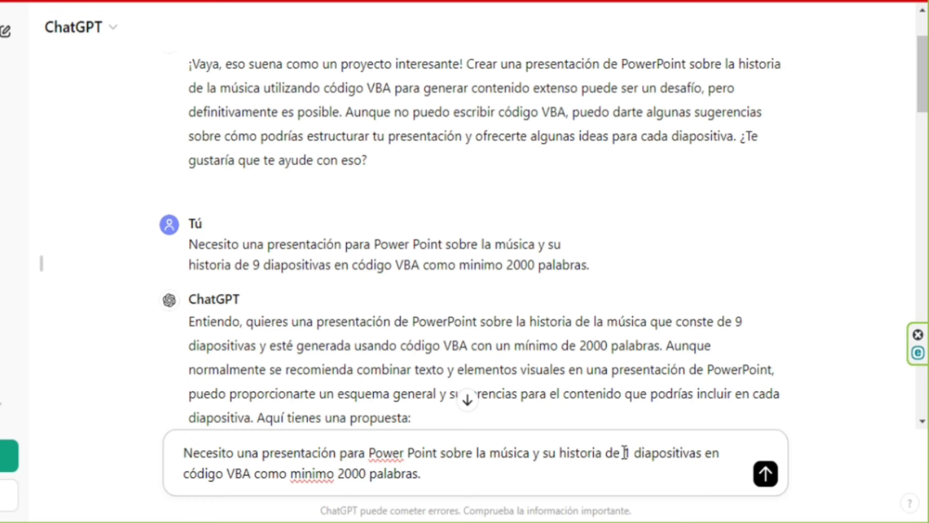
type("4")
key("BackSpace")
type("1")
key("Return")
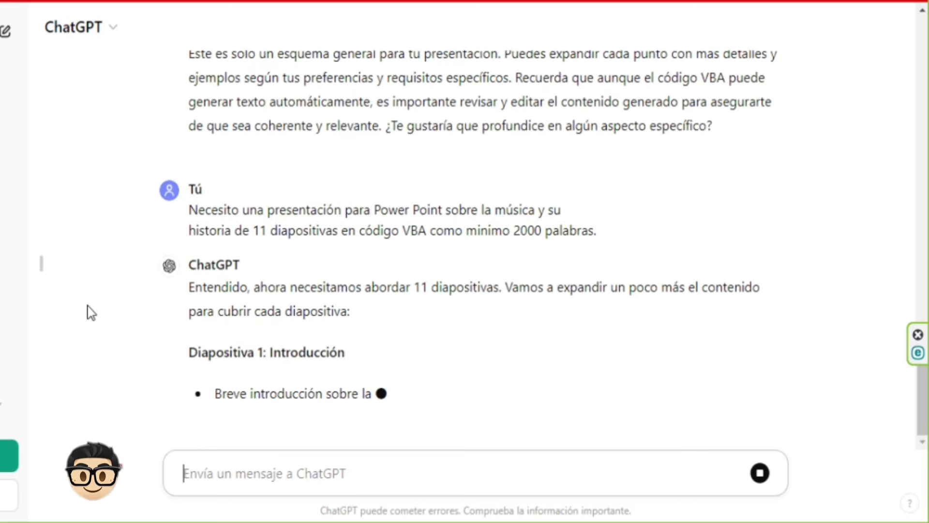
Start a new chat and send the copied 11-slide music-history VBA request.
scroll(148, 280, "up", 3)
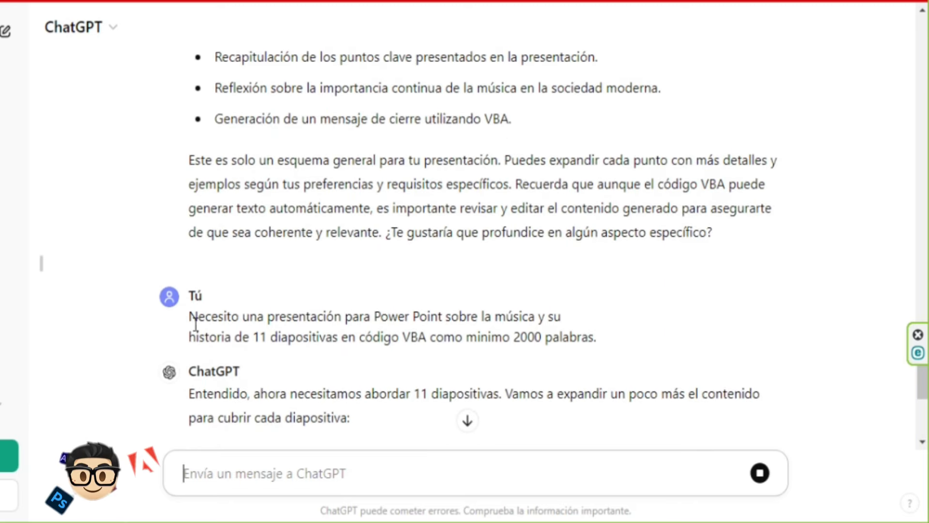
left_click_drag(189, 317, 661, 336)
key("ctrl+c")
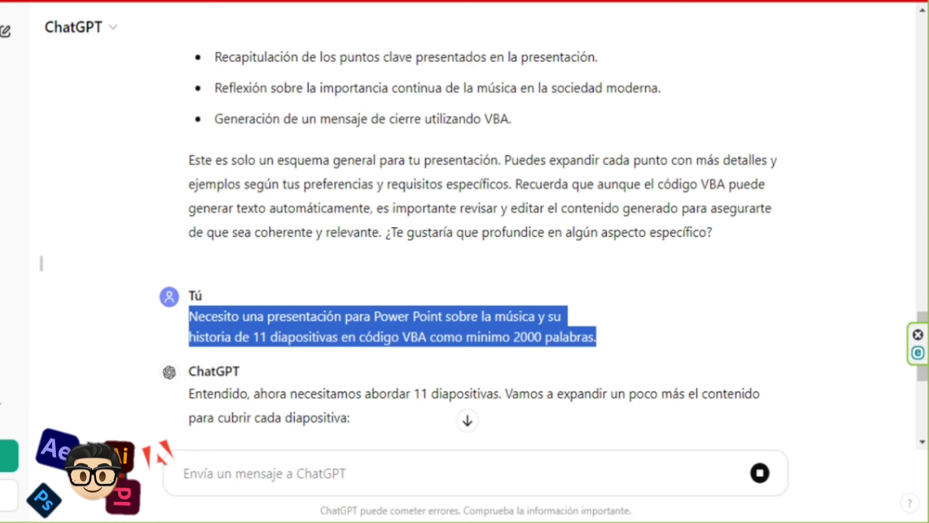
key("ctrl+shift+o")
key("ctrl+v")
key("Return")
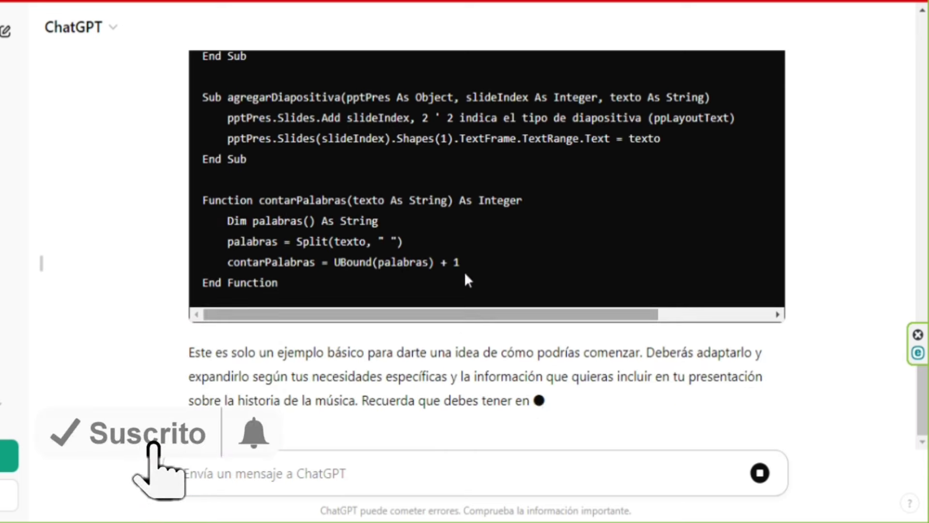
Scroll up through ChatGPT's CrearPresentacionMusica VBA reply to read the code.
scroll(403, 231, "up", 3)
scroll(404, 231, "up", 3)
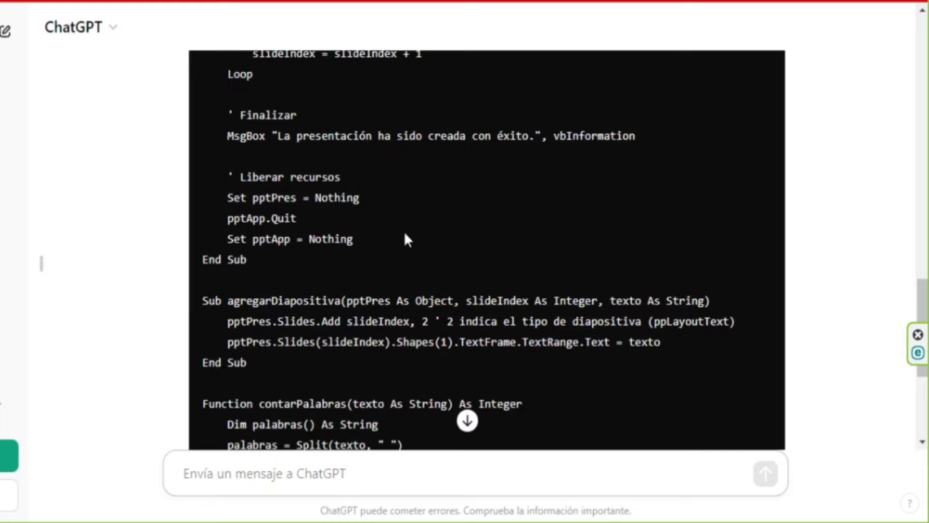
scroll(449, 274, "up", 3)
scroll(448, 274, "up", 3)
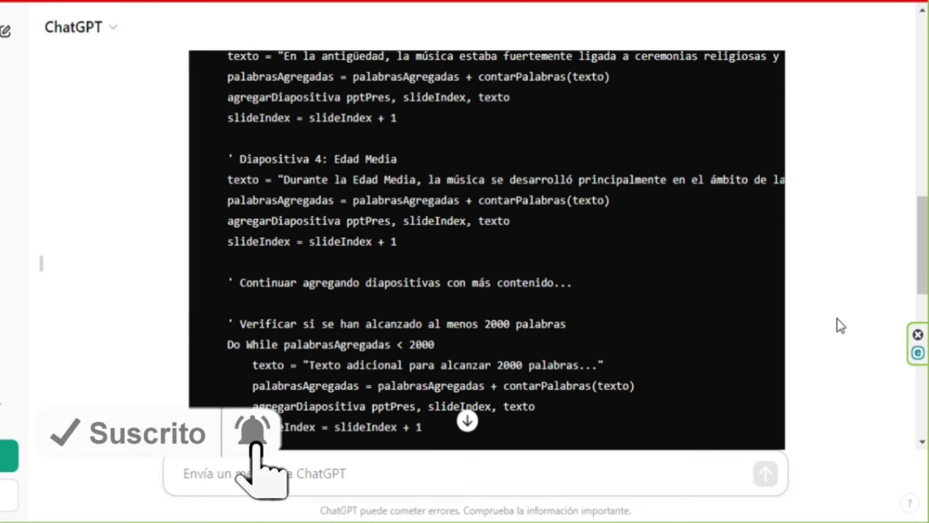
scroll(838, 321, "up", 5)
scroll(837, 321, "up", 4)
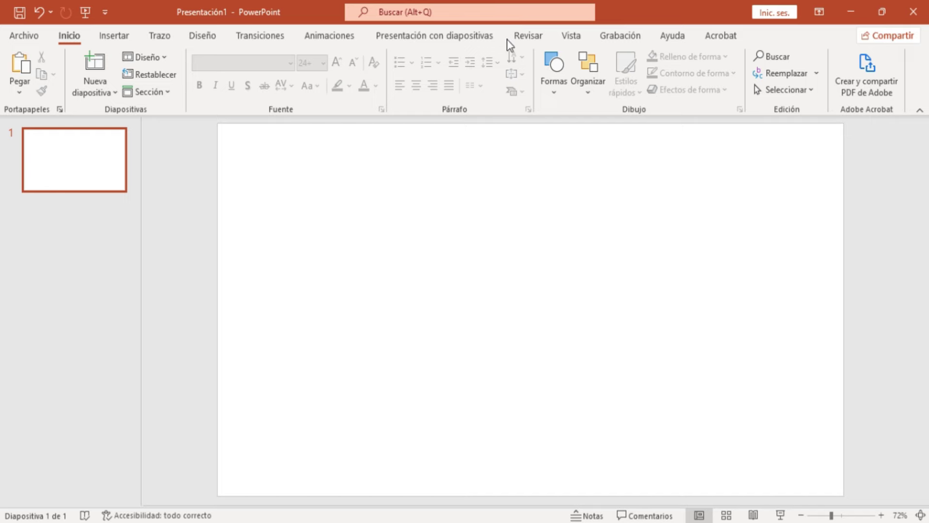
Create a macro named 'efggdgd' from Vista > Macros and select its placeholder code.
left_click(527, 37)
left_click(569, 36)
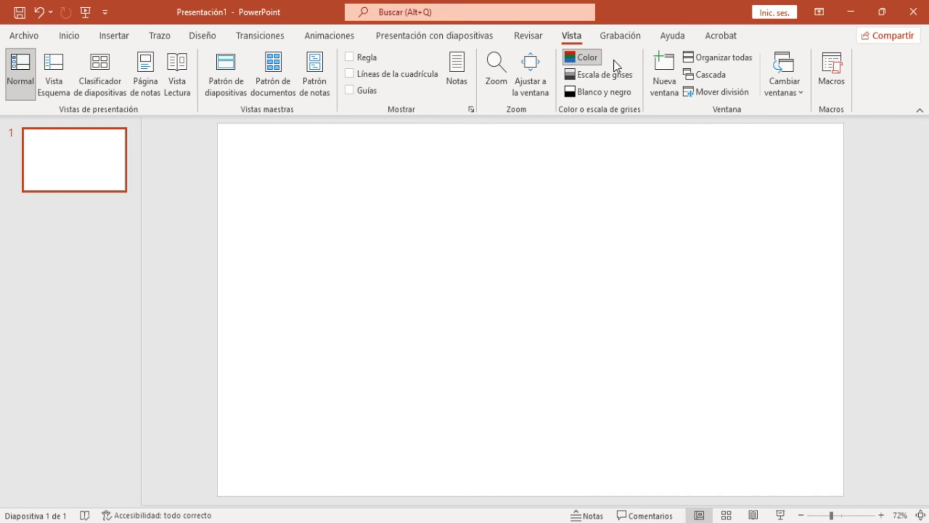
left_click(837, 80)
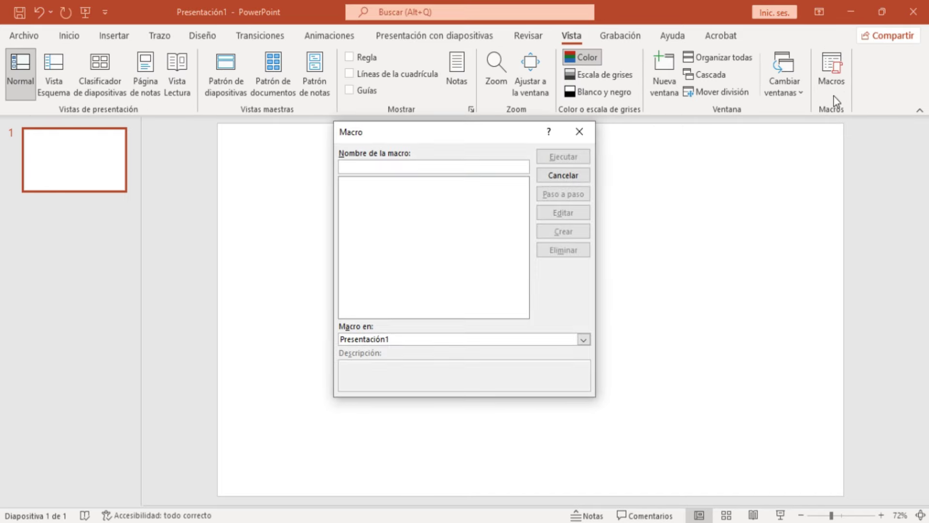
type("efggdgd")
left_click(563, 231)
left_click_drag(278, 185, 126, 119)
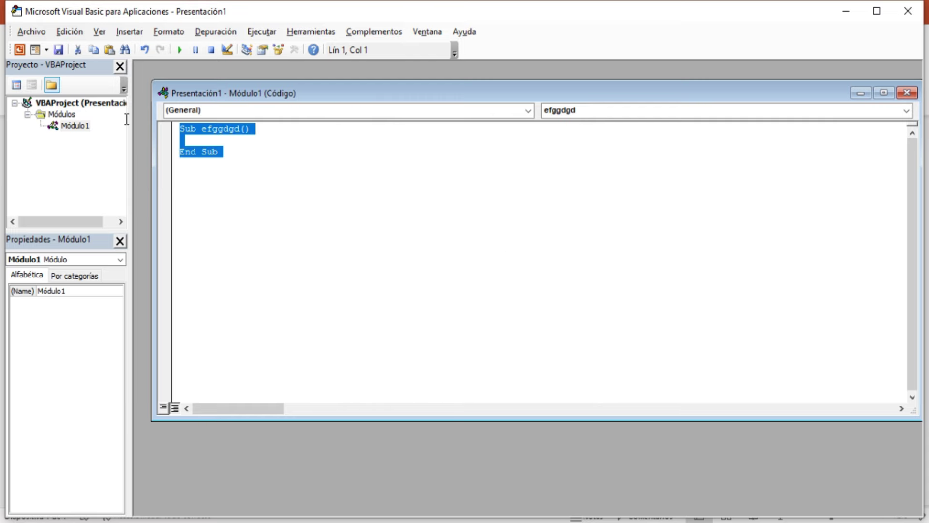
Paste the ChatGPT code over the stub and run the CrearPresentacionMusica macro.
key("ctrl+v")
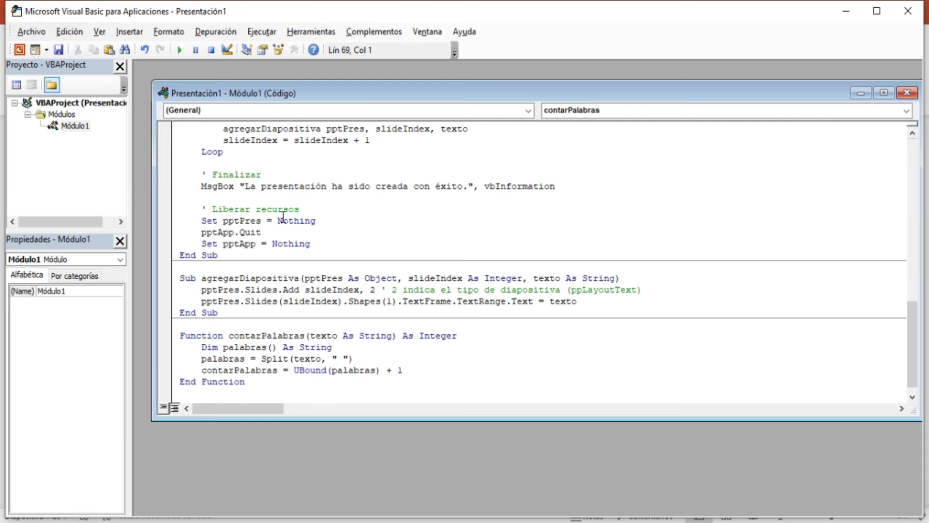
scroll(299, 311, "up", 4)
scroll(294, 295, "up", 10)
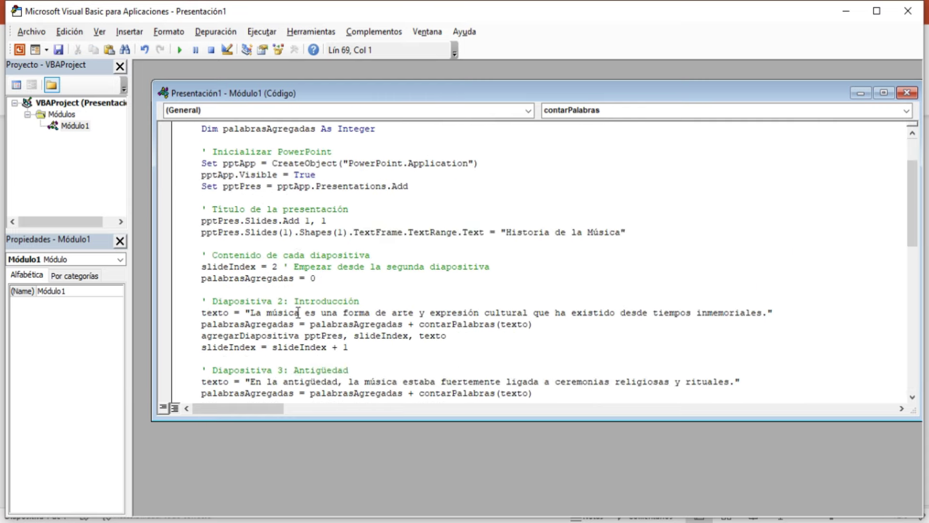
scroll(290, 279, "up", 3)
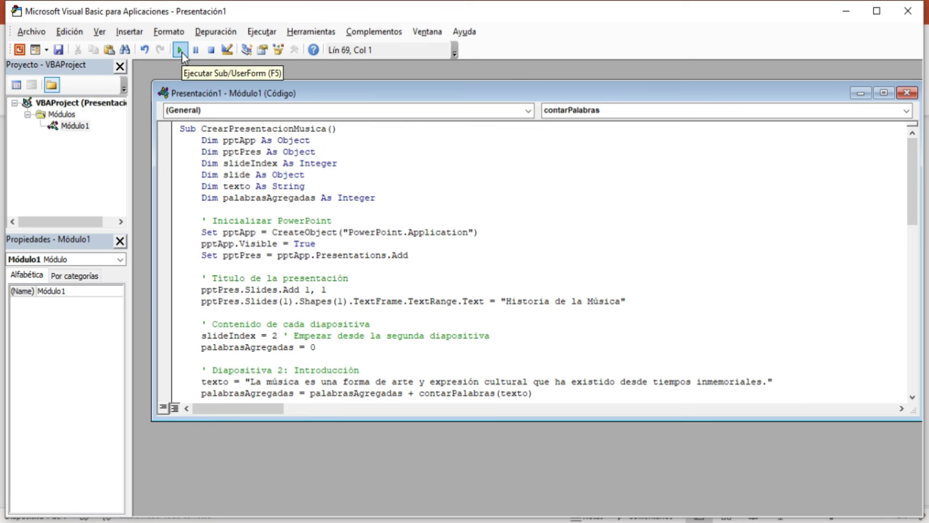
scroll(248, 281, "down", 8)
scroll(247, 281, "down", 7)
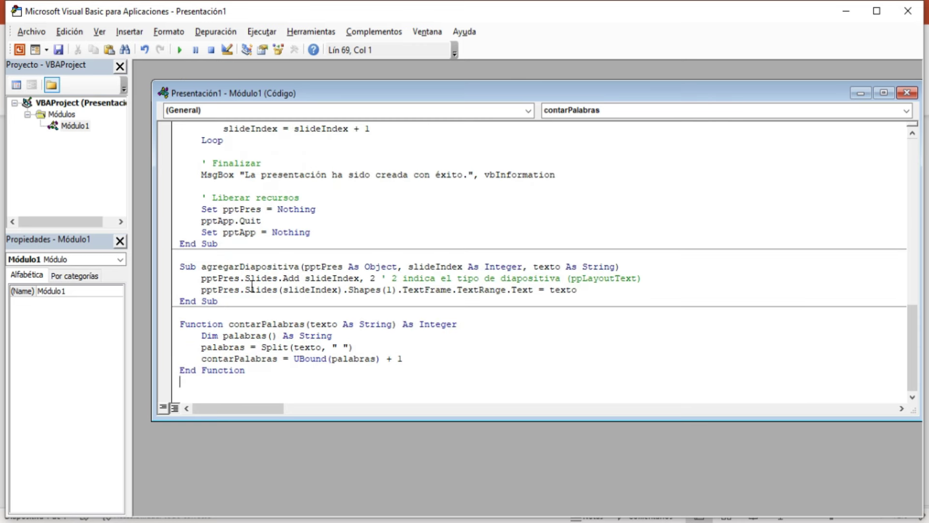
left_click(184, 53)
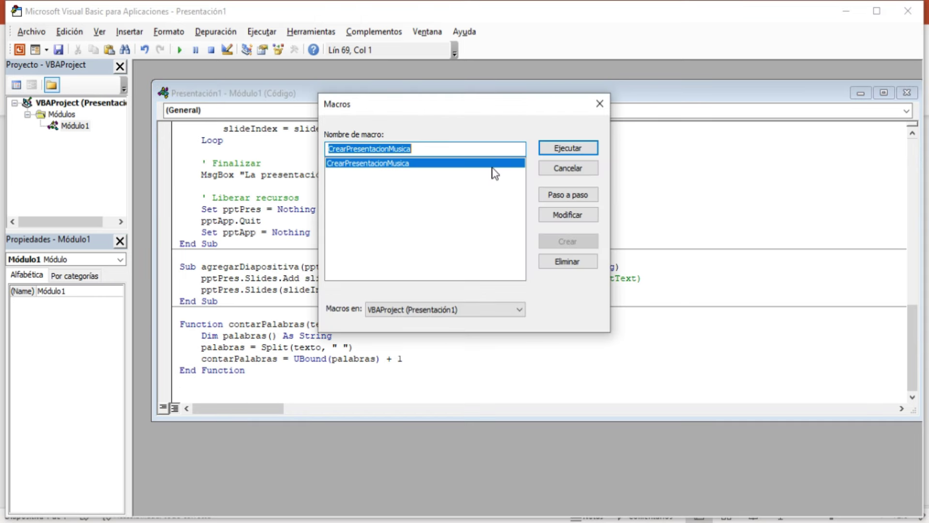
left_click(557, 149)
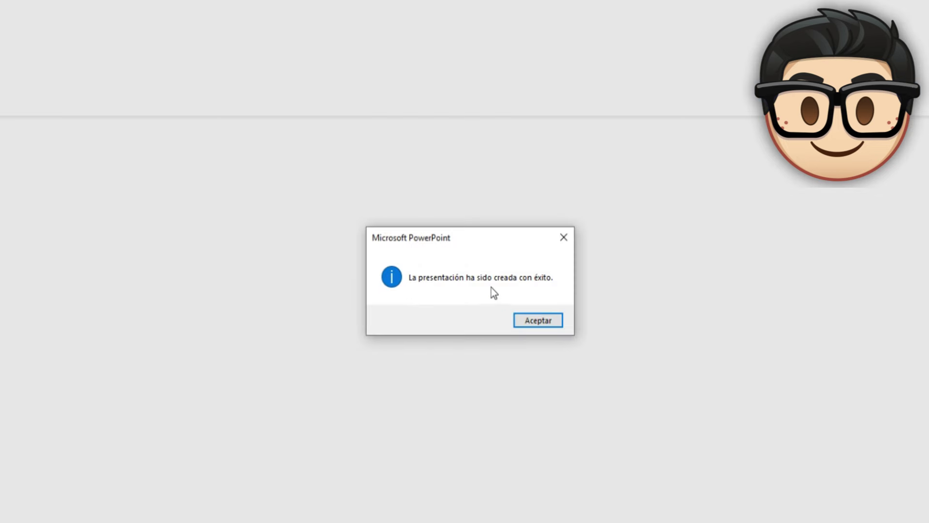
Dismiss the success message, start a new blank presentation and open the Macros list.
left_click(541, 321)
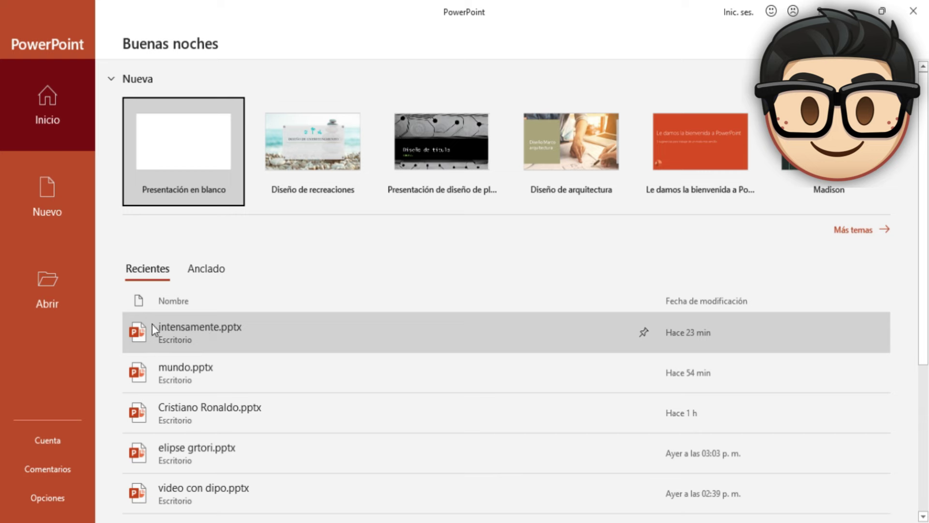
left_click(198, 153)
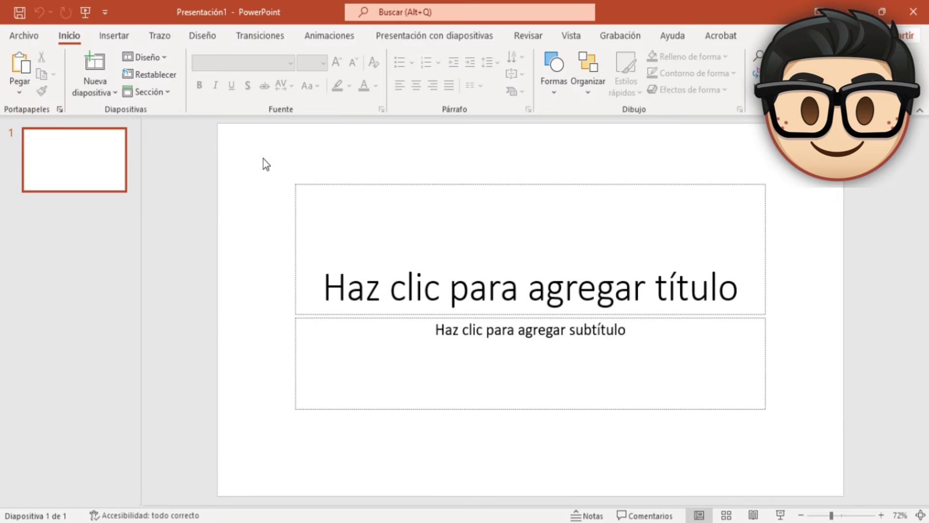
left_click(671, 36)
left_click(609, 38)
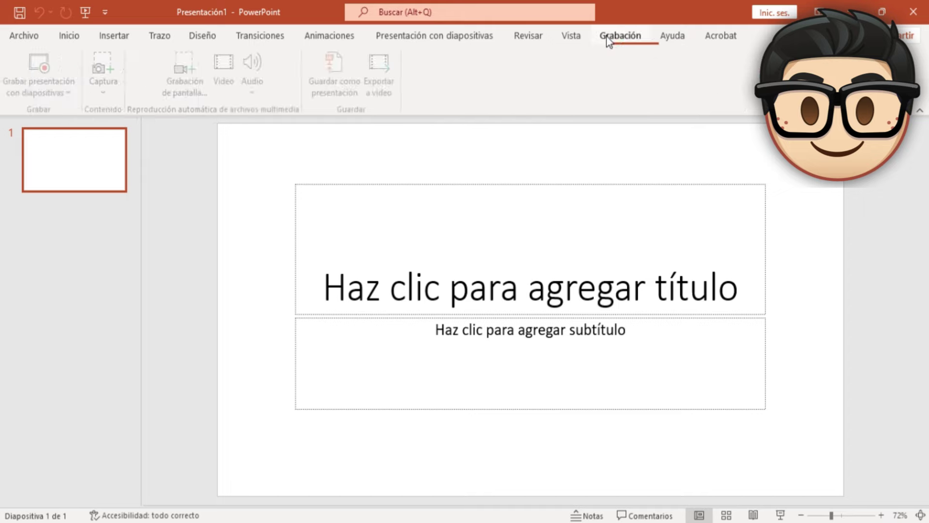
left_click(572, 35)
left_click(834, 80)
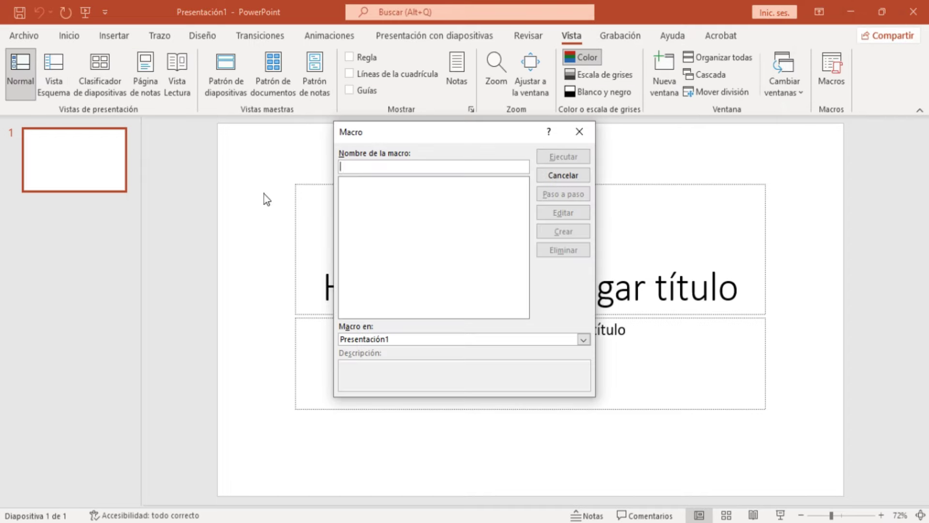
Create a new macro and paste the copied VBA code over its stub.
left_click(557, 228)
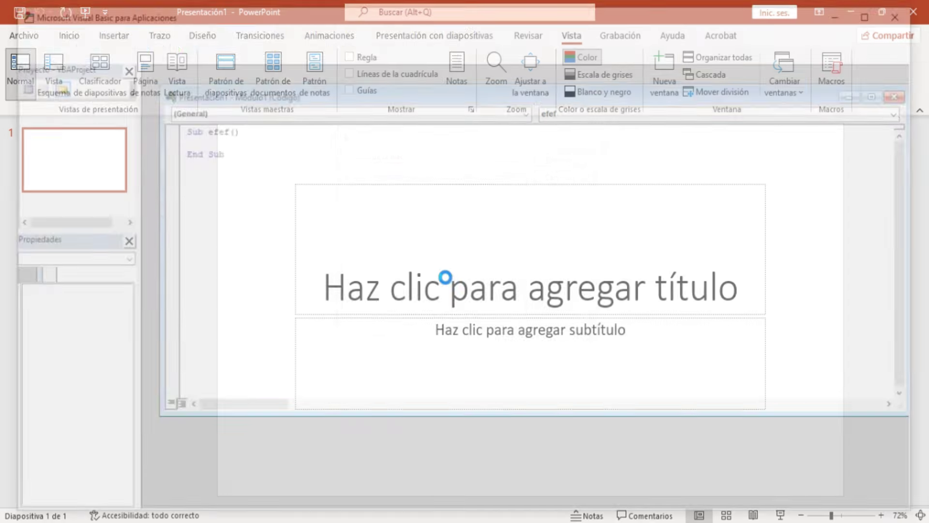
key("ctrl+a")
key("ctrl+v")
scroll(290, 300, "down", 1)
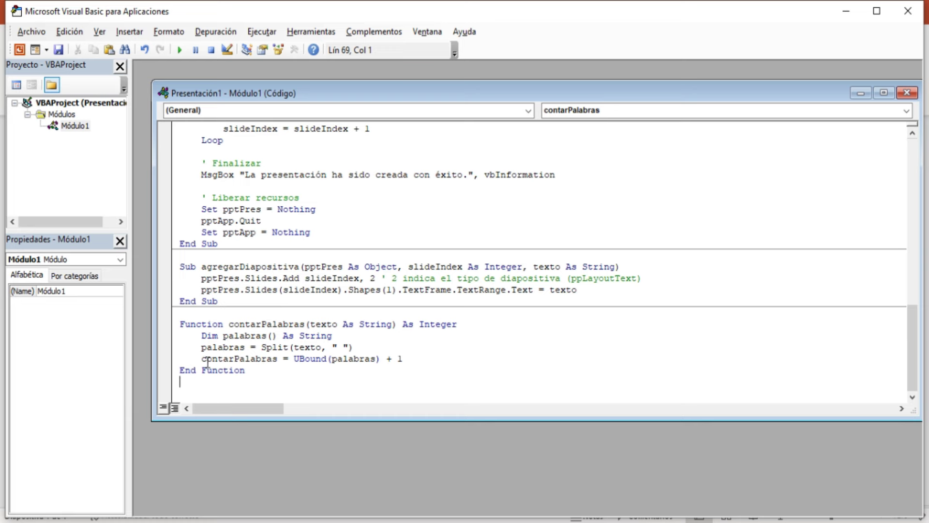
Scroll through the pasted macro to locate the Liberar recursos cleanup section.
scroll(206, 361, "up", 1)
scroll(218, 358, "up", 3)
scroll(232, 353, "up", 3)
scroll(248, 349, "up", 5)
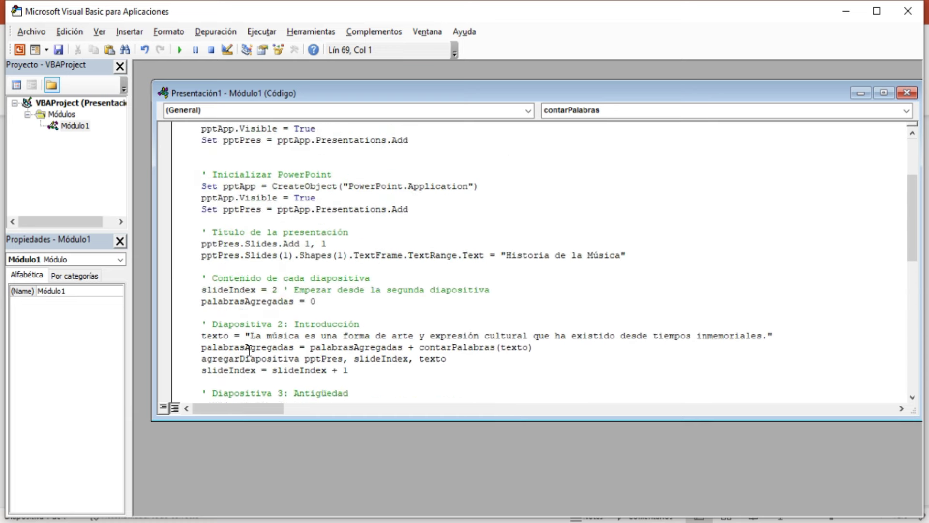
scroll(249, 350, "up", 3)
scroll(380, 290, "down", 8)
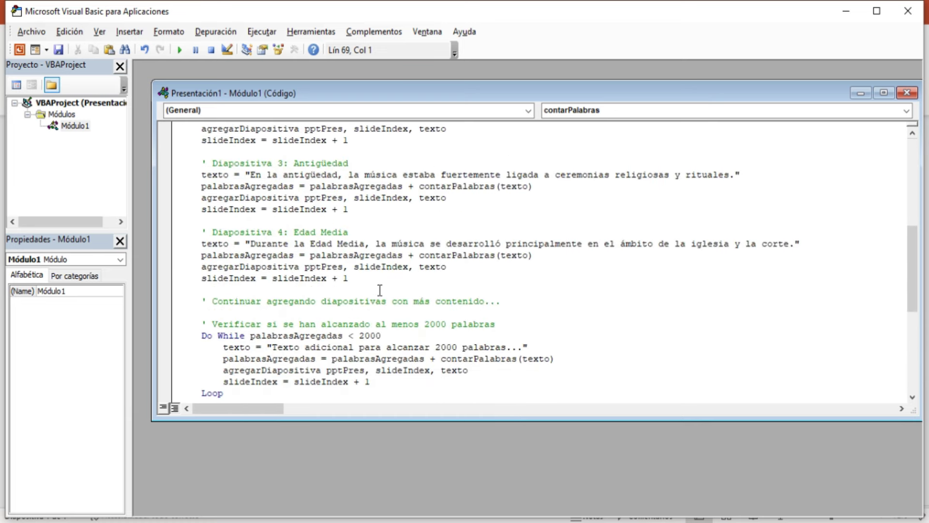
scroll(380, 290, "down", 7)
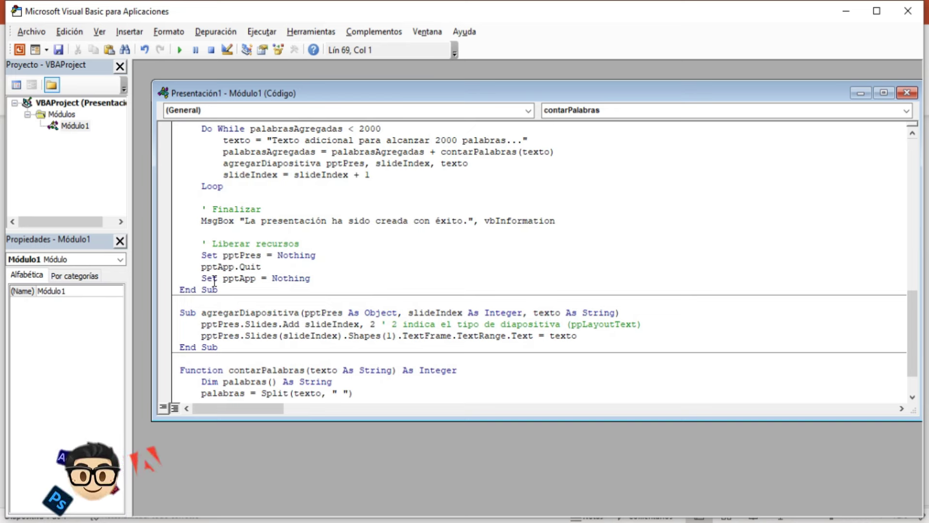
Delete the four Liberar recursos lines, including pptApp.Quit, and run the macro again.
double_click(251, 266)
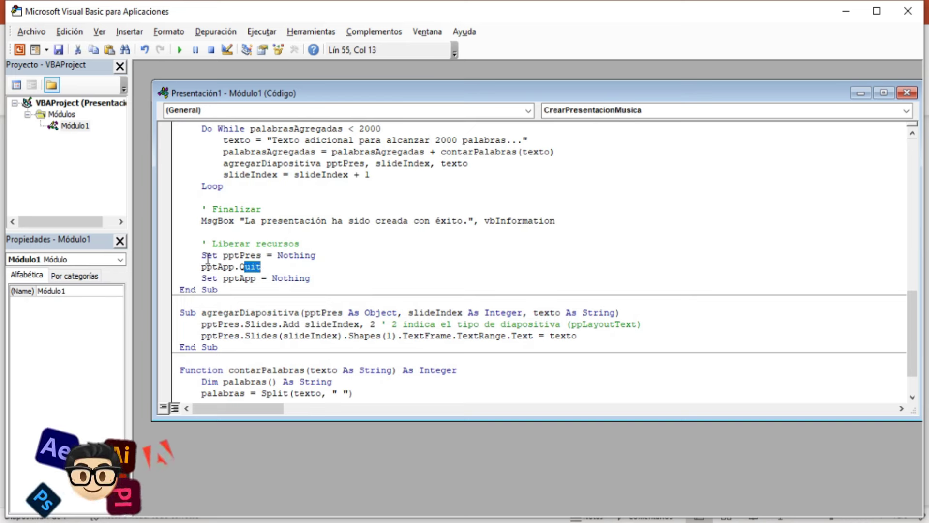
mouse_move(196, 243)
left_mouse_down()
mouse_move(283, 257)
mouse_move(363, 288)
mouse_move(382, 277)
left_mouse_up()
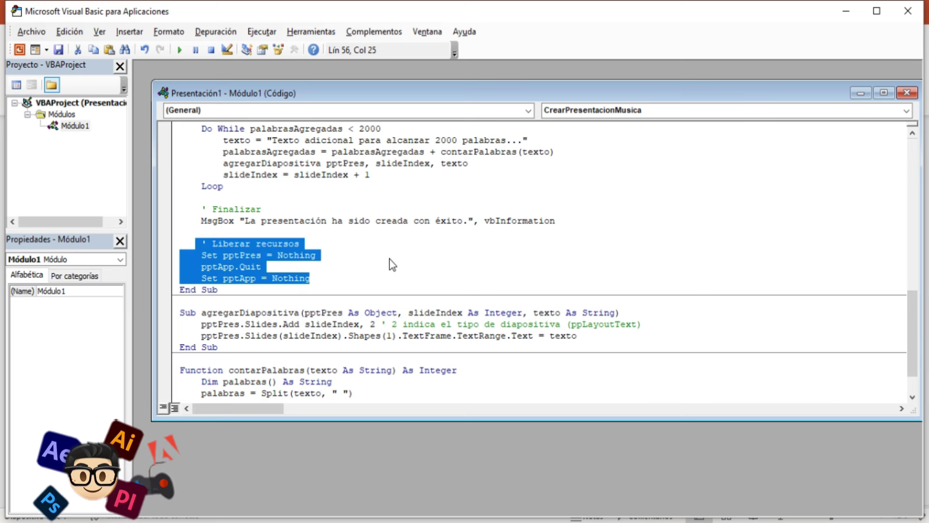
scroll(382, 277, "down", 2)
key("Delete")
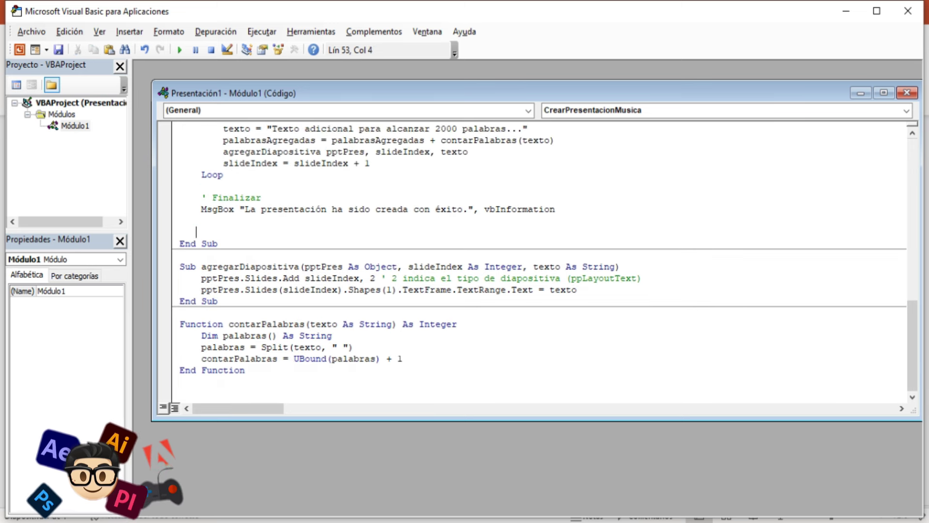
left_click(179, 50)
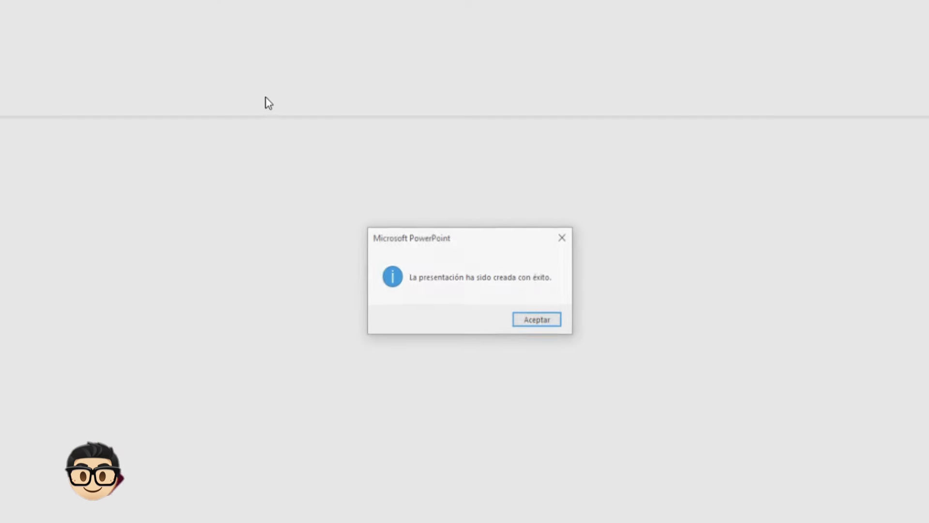
Dismiss the success message and switch to the generated Presentación2 deck.
left_click(549, 320)
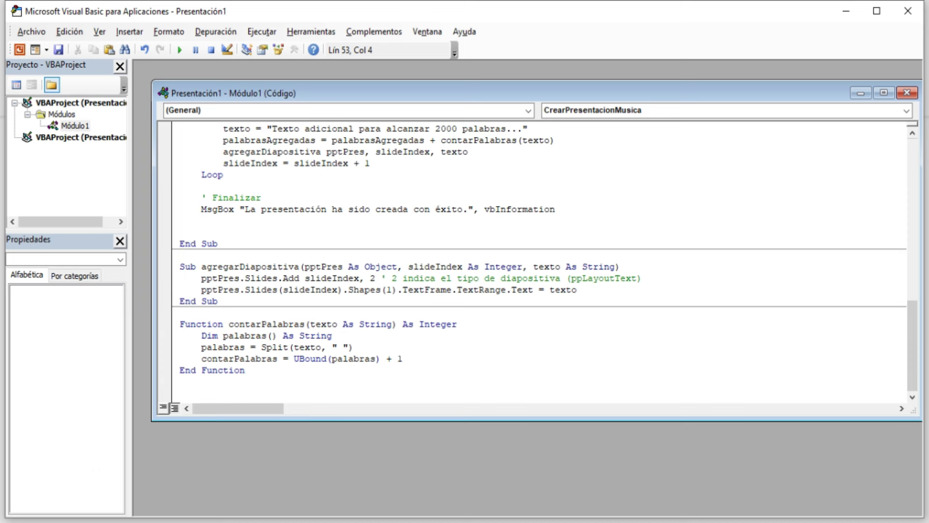
left_click(529, 518)
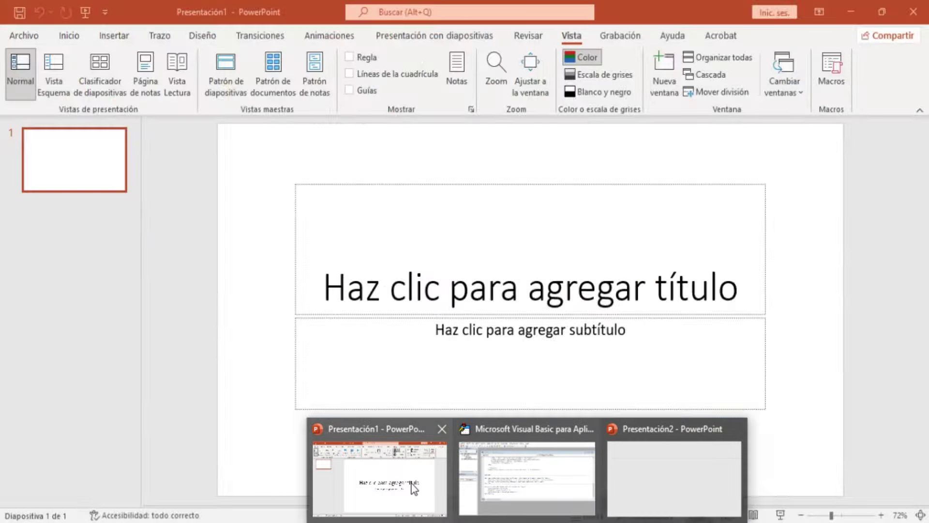
left_click(699, 478)
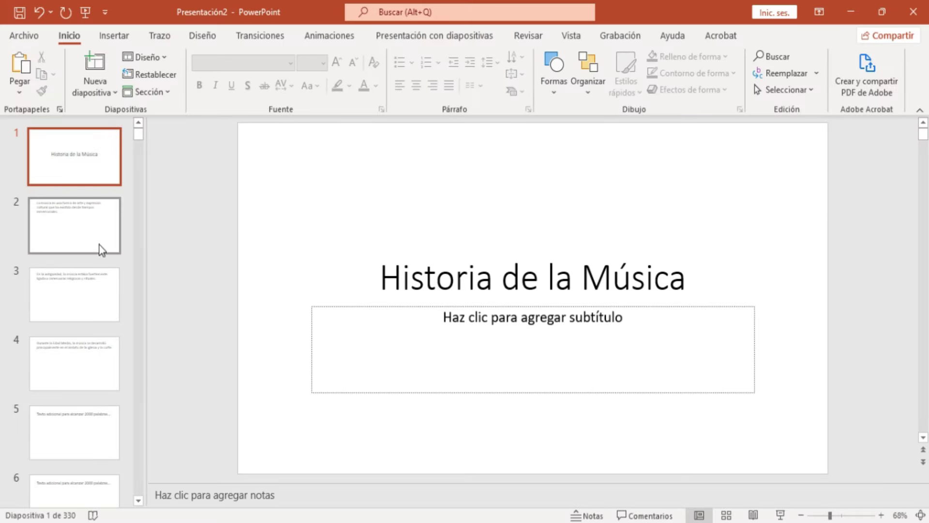
scroll(96, 246, "down", 3)
scroll(112, 261, "down", 4)
scroll(106, 252, "down", 7)
scroll(114, 242, "down", 6)
scroll(136, 208, "down", 6)
mouse_move(138, 163)
left_mouse_down()
mouse_move(138, 207)
mouse_move(138, 127)
left_mouse_up()
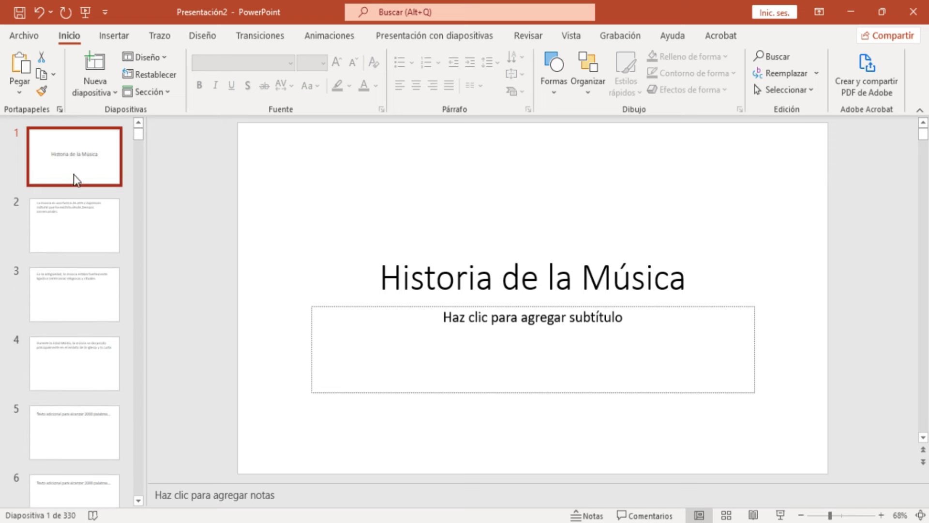
Check slides 2 and 7, then close the 330-slide deck without saving.
left_click_drag(72, 241, 75, 339)
scroll(73, 387, "down", 3)
left_click(72, 405)
left_click_drag(139, 137, 62, 520)
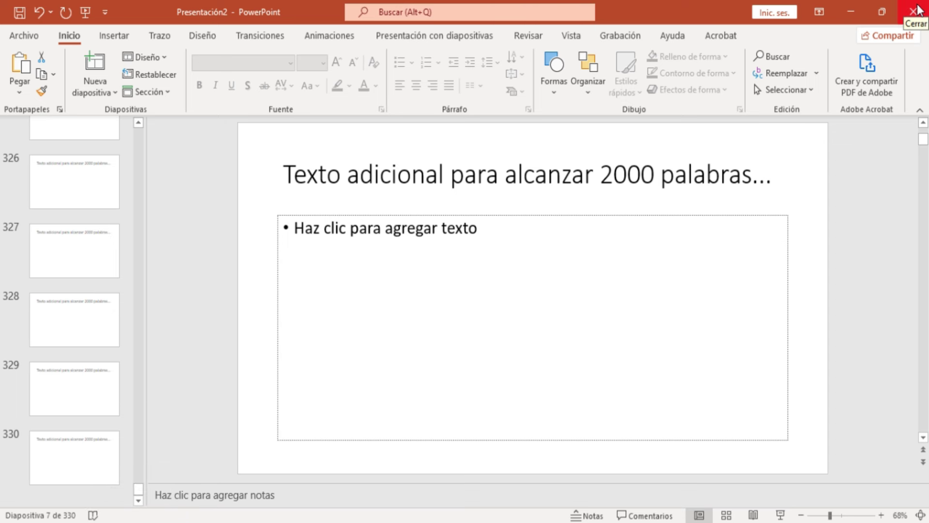
left_click(918, 9)
left_click(497, 305)
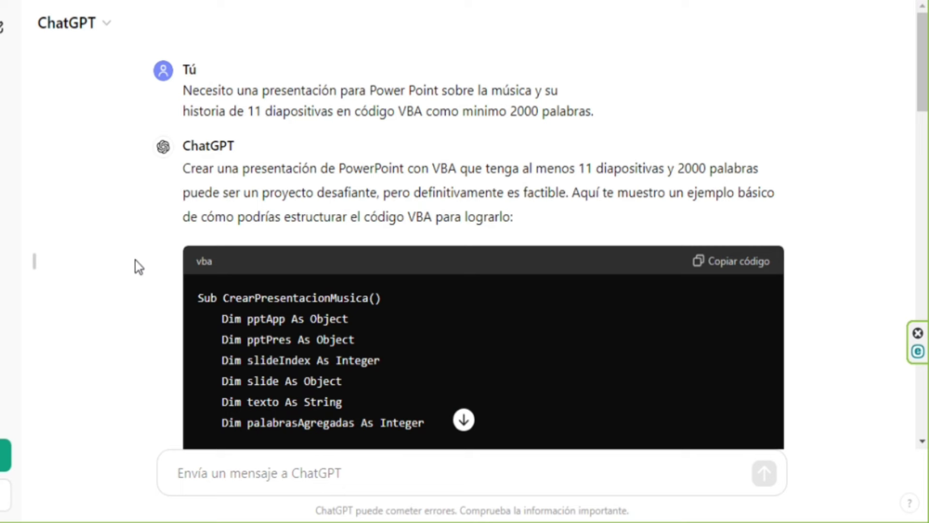
Resend the earlier 11-slide request with the minimum lowered to 400 words.
mouse_move(281, 189)
left_mouse_down()
mouse_move(455, 107)
mouse_move(193, 92)
left_mouse_up()
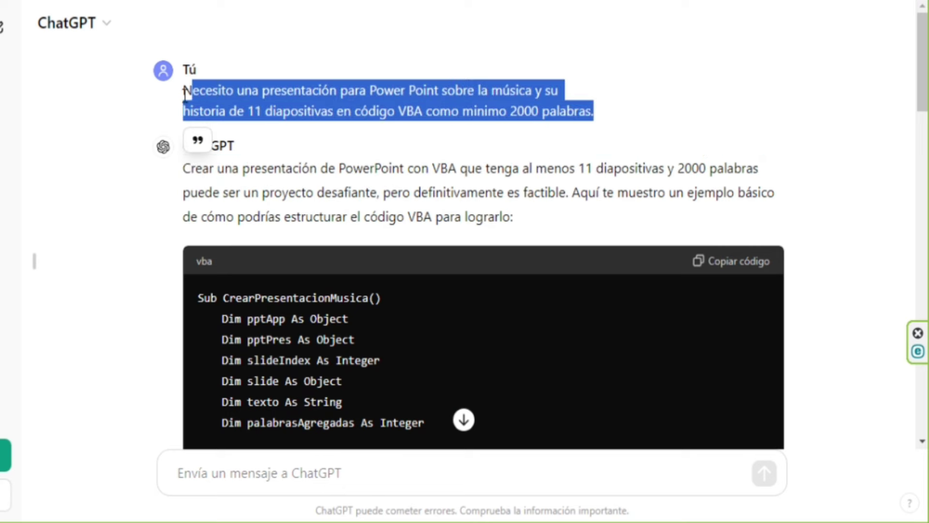
left_click(292, 489)
key("ctrl+v")
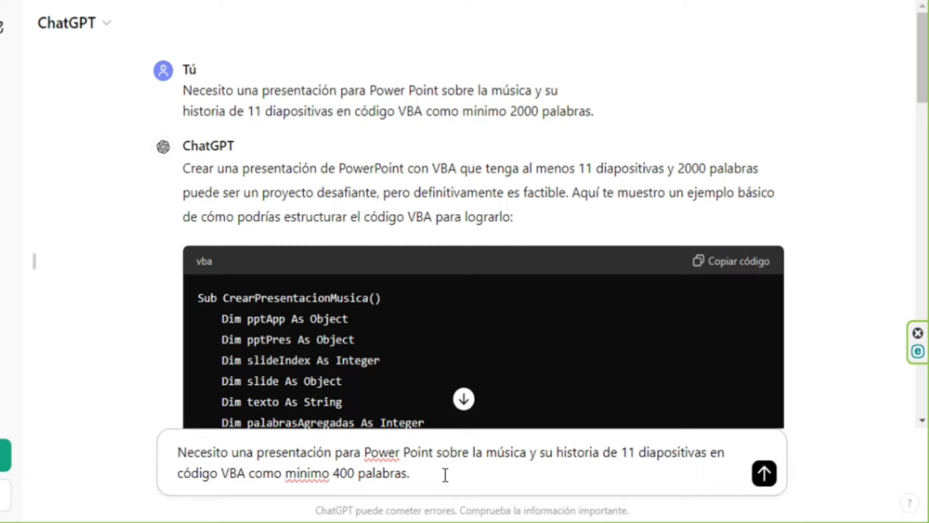
key("Return")
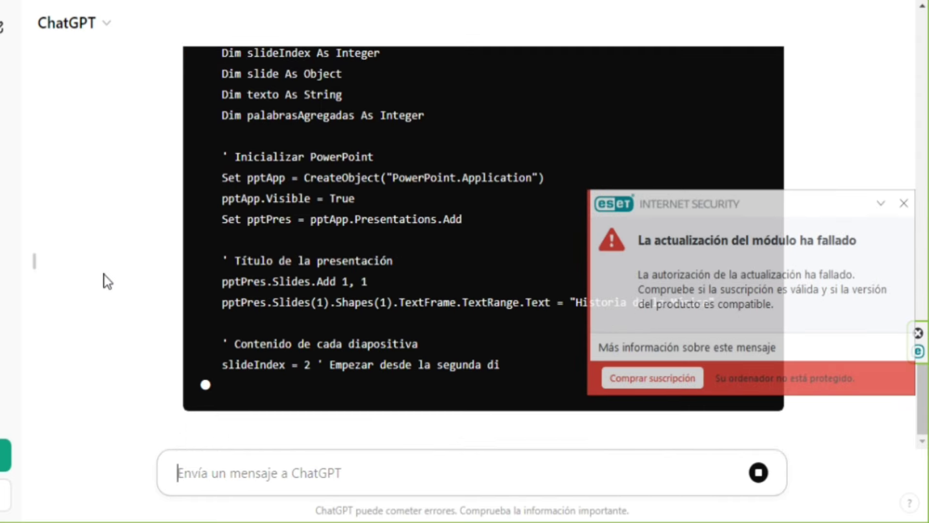
Dismiss the antivirus notification and review the new 400-word VBA reply.
left_click(904, 203)
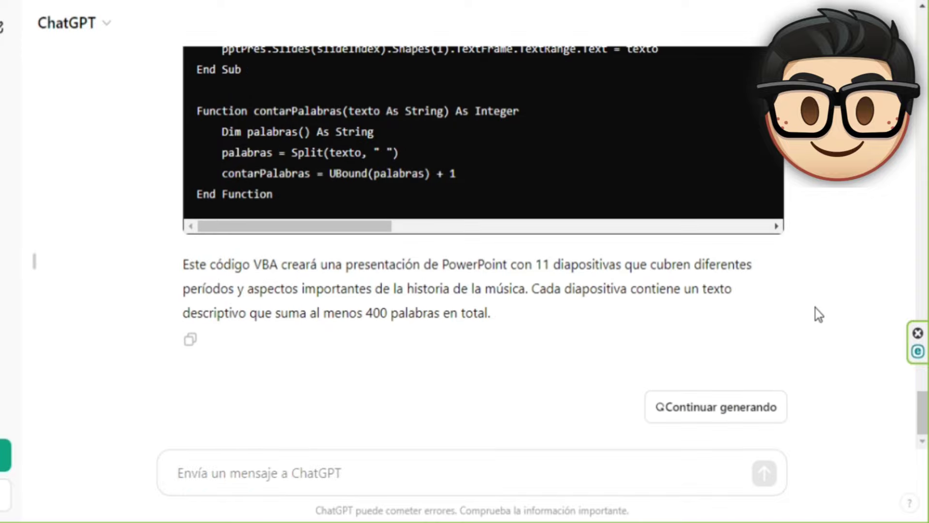
scroll(815, 309, "up", 10)
scroll(815, 308, "up", 10)
scroll(815, 309, "up", 10)
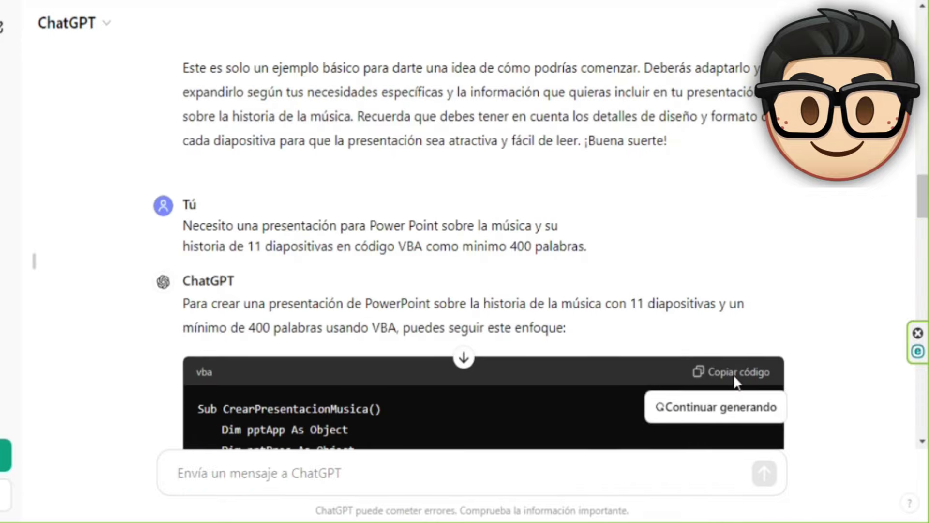
scroll(732, 374, "down", 4)
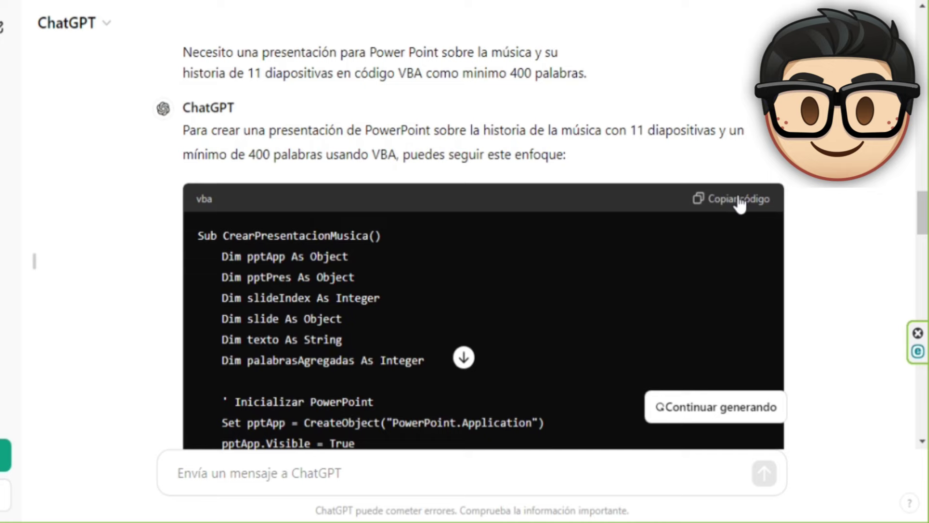
Copy the new VBA code and close the Visual Basic editor.
left_click(740, 205)
left_click(600, 409)
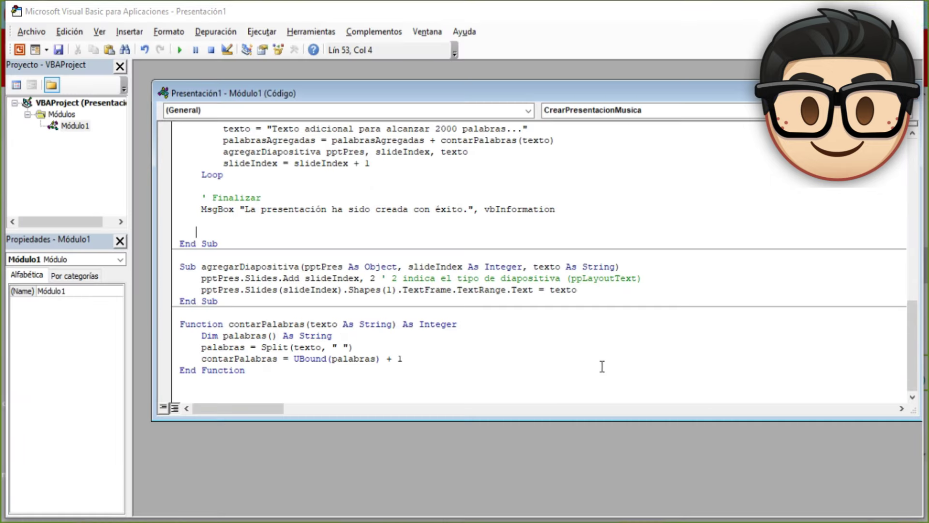
left_click(912, 17)
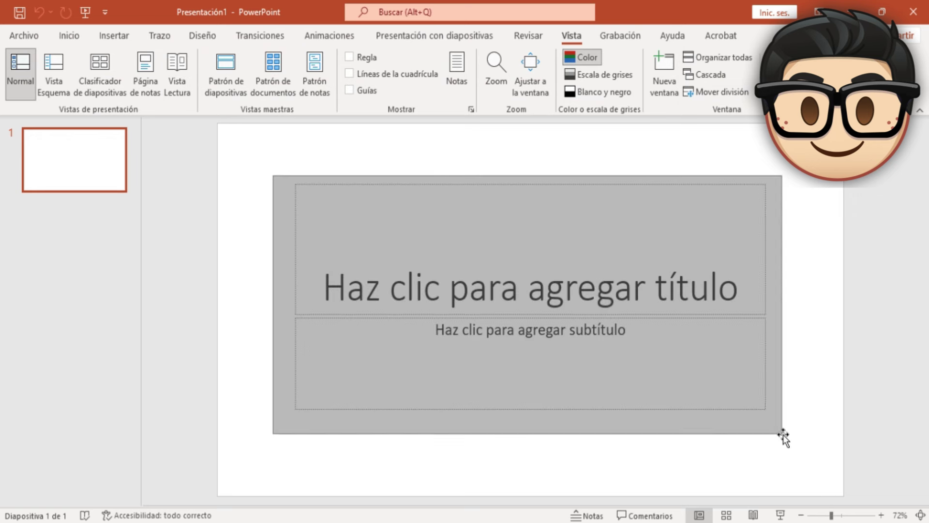
Clear the title slide's placeholders and delete the old CrearPresentacionMusica macro.
left_click_drag(271, 175, 786, 438)
key("Delete")
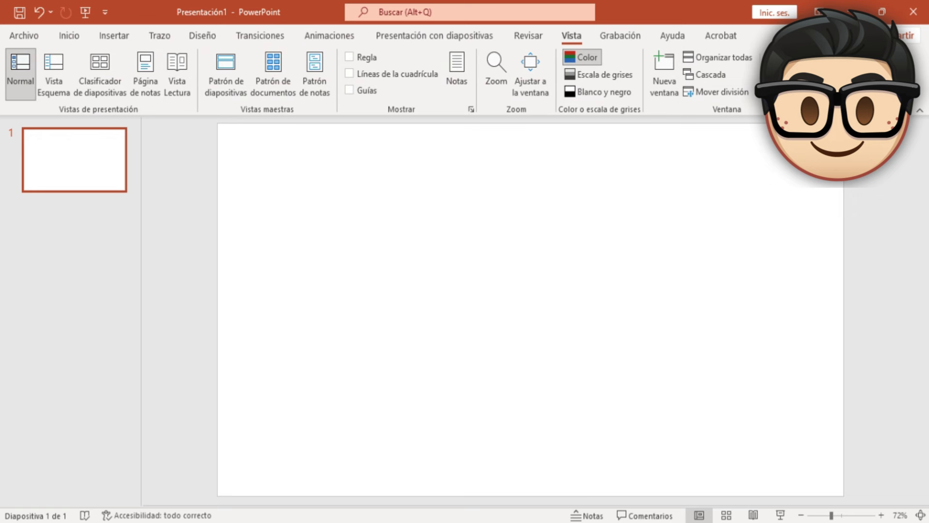
key("alt+F8")
left_click(403, 183)
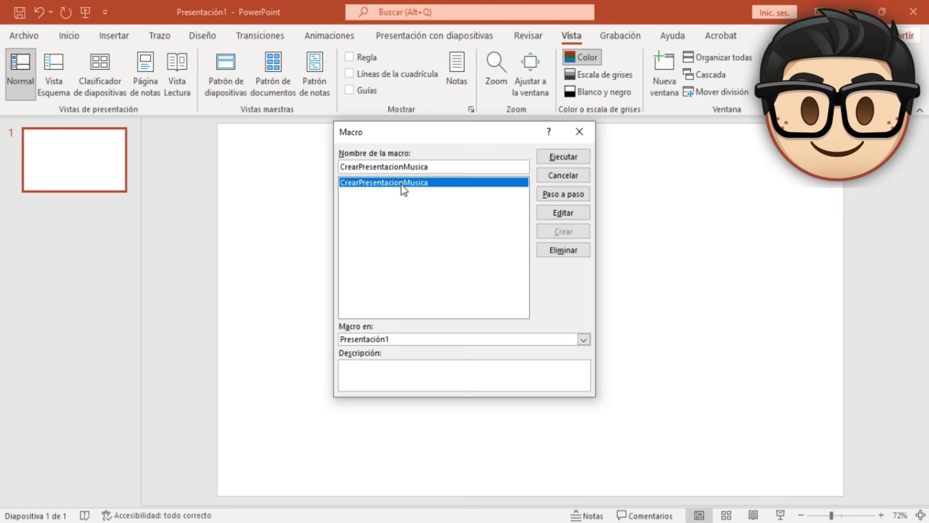
left_click(564, 251)
left_click(442, 309)
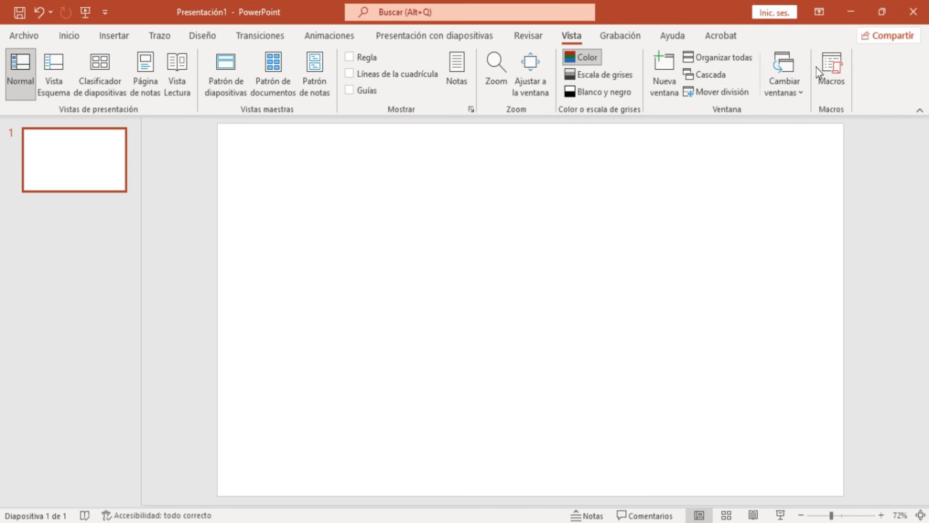
Create the new empty 'effeffe' macro and select all its module code.
left_click(829, 65)
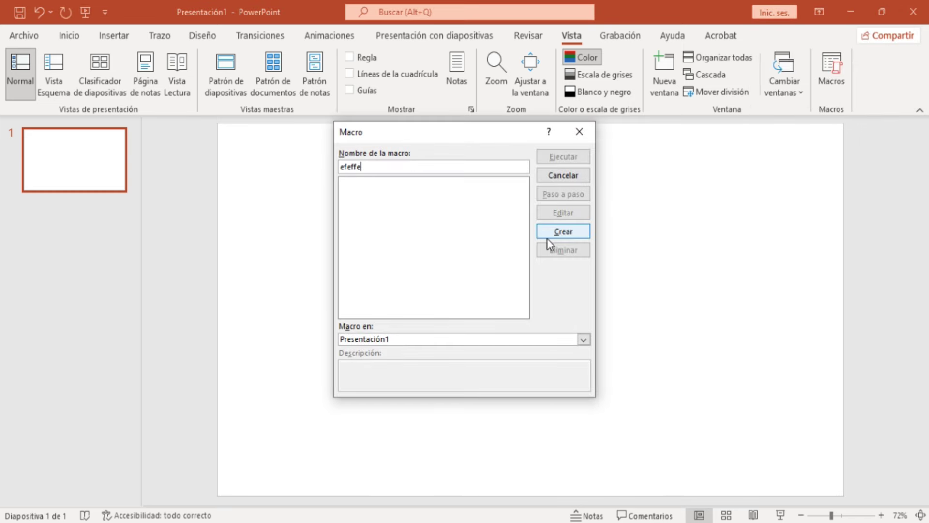
left_click(544, 233)
key("ctrl+a")
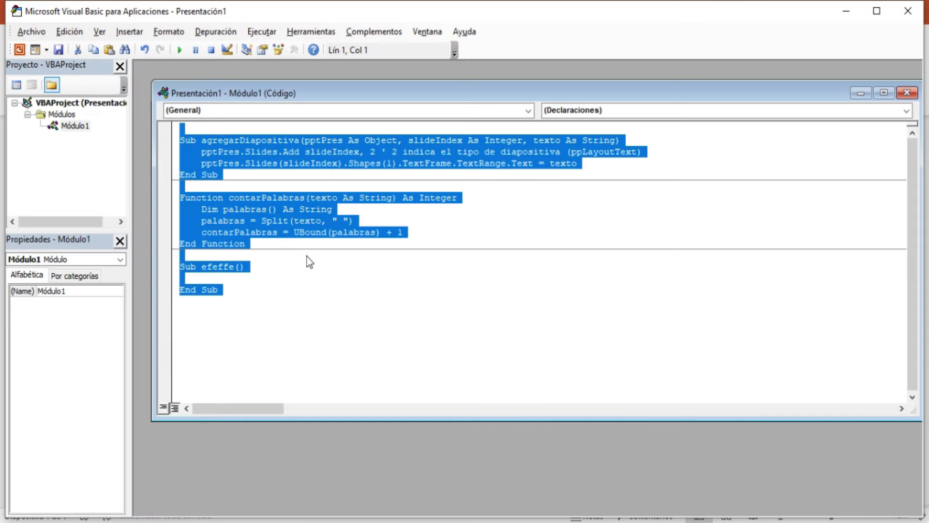
Paste the new macro, remove its Liberar recursos lines, run it, and bring up Presentación3.
key("ctrl+v")
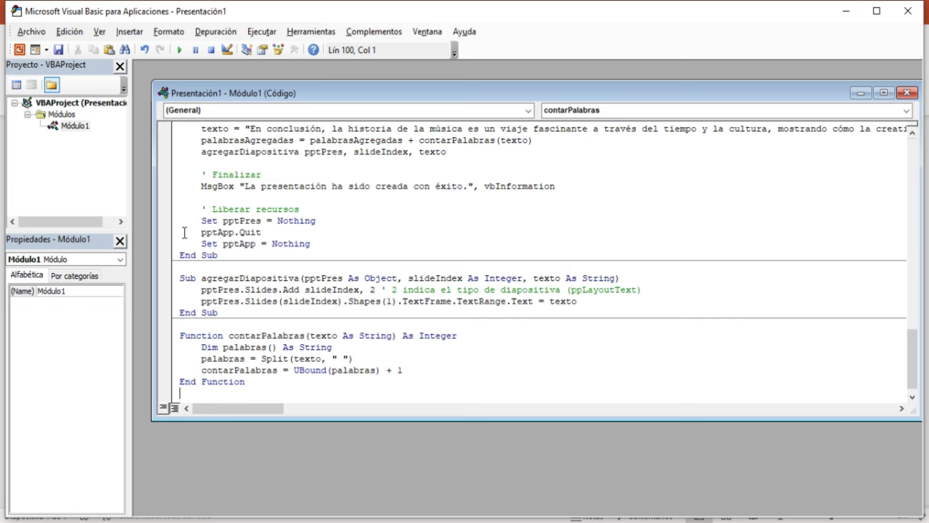
left_click_drag(199, 209, 347, 240)
key("Delete")
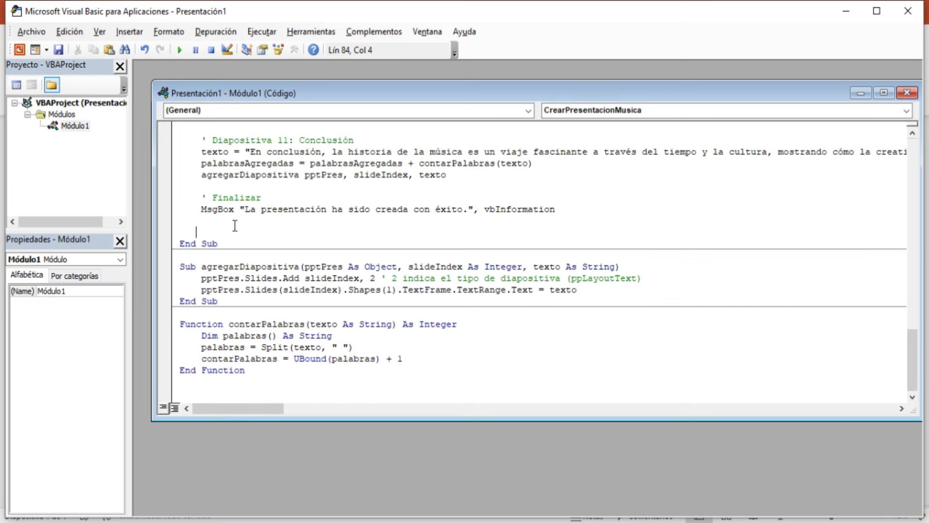
left_click(183, 54)
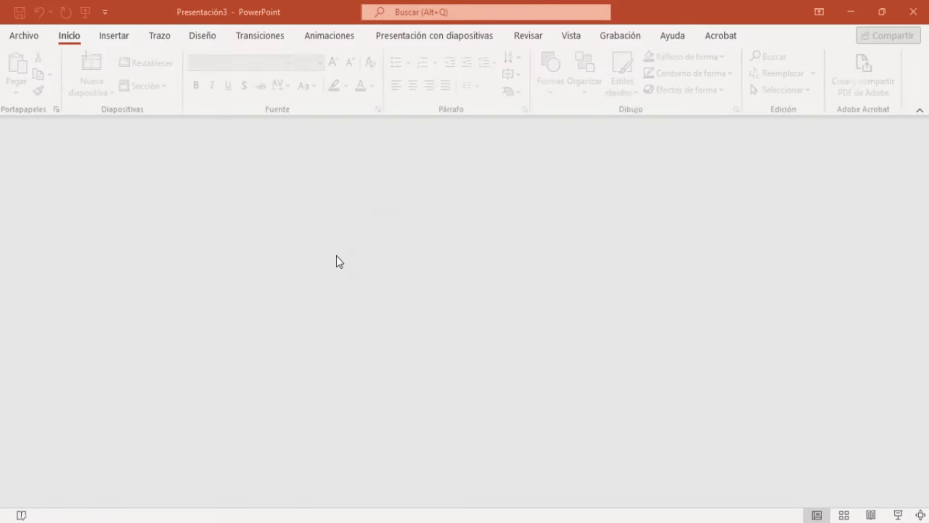
left_click(555, 323)
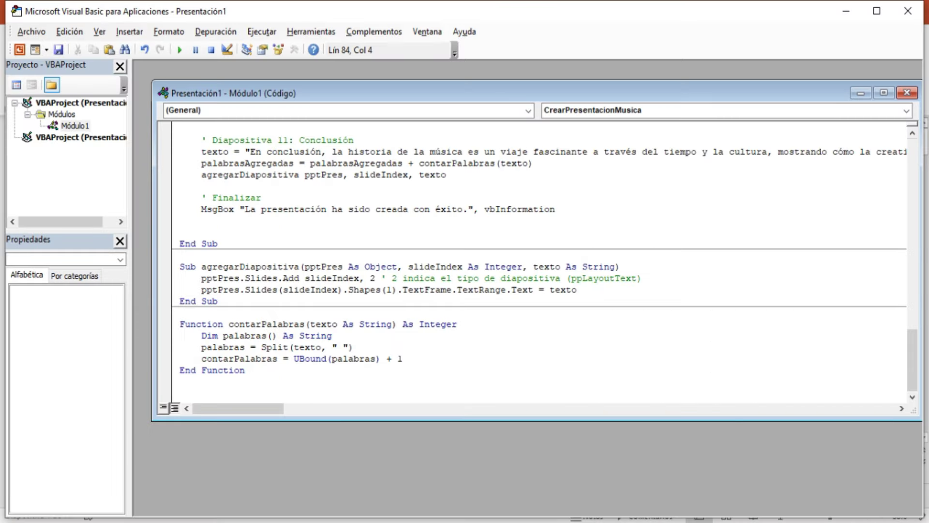
left_click(648, 480)
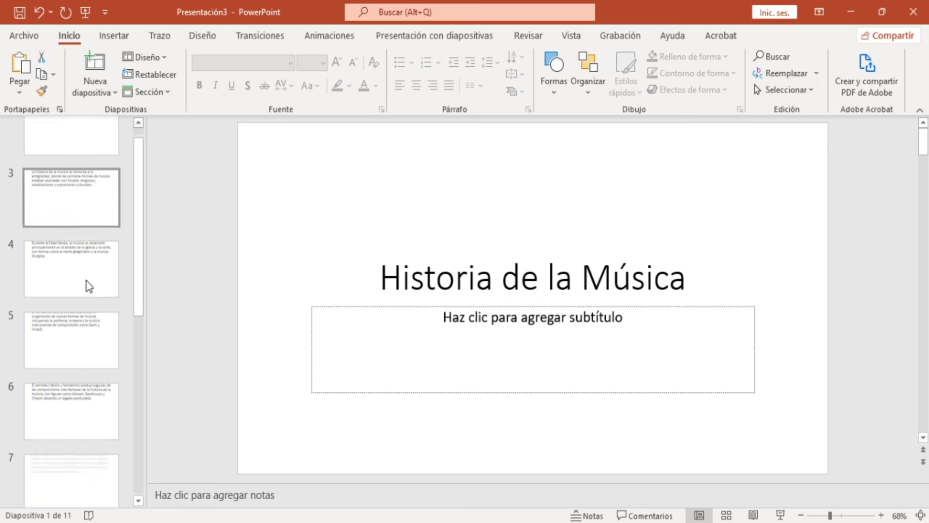
Apply the dark teal design theme from the Diseño gallery to every slide.
scroll(89, 286, "down", 5)
scroll(83, 280, "up", 2)
scroll(83, 280, "up", 4)
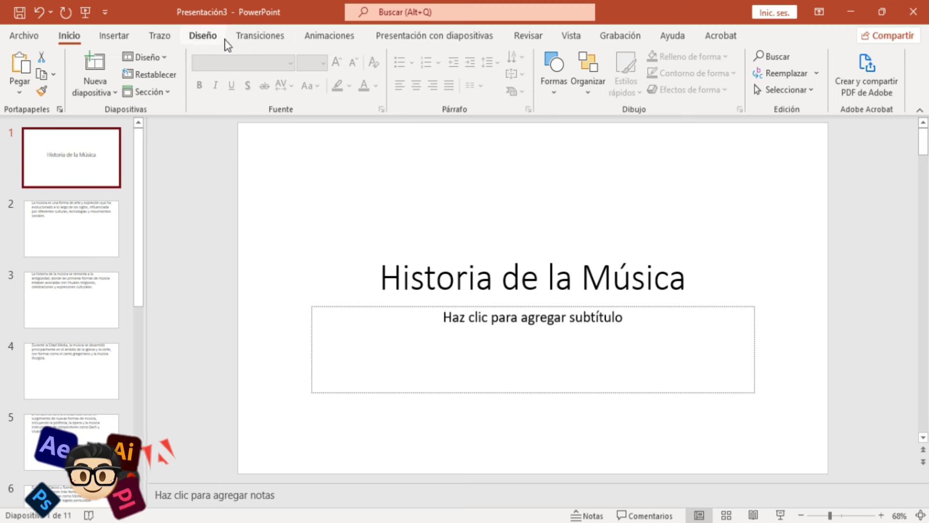
left_click(223, 38)
left_click(399, 74)
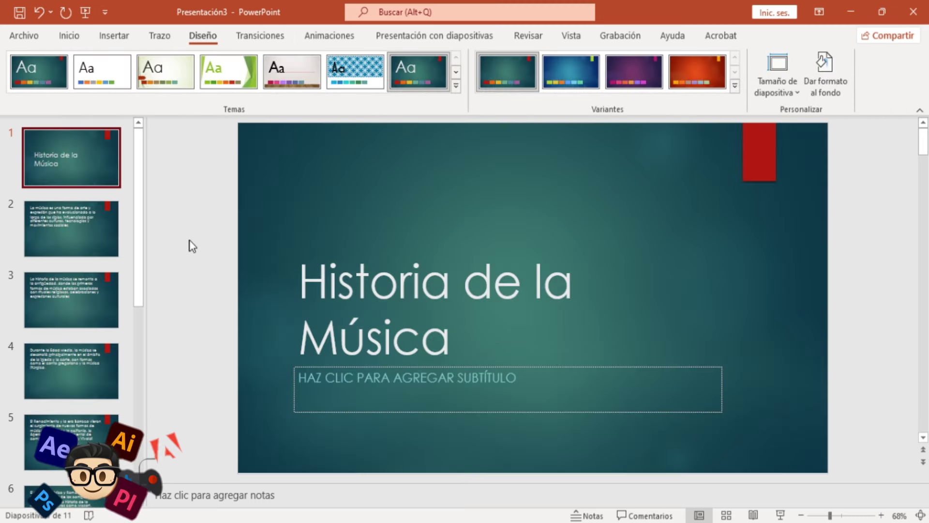
left_click(114, 250)
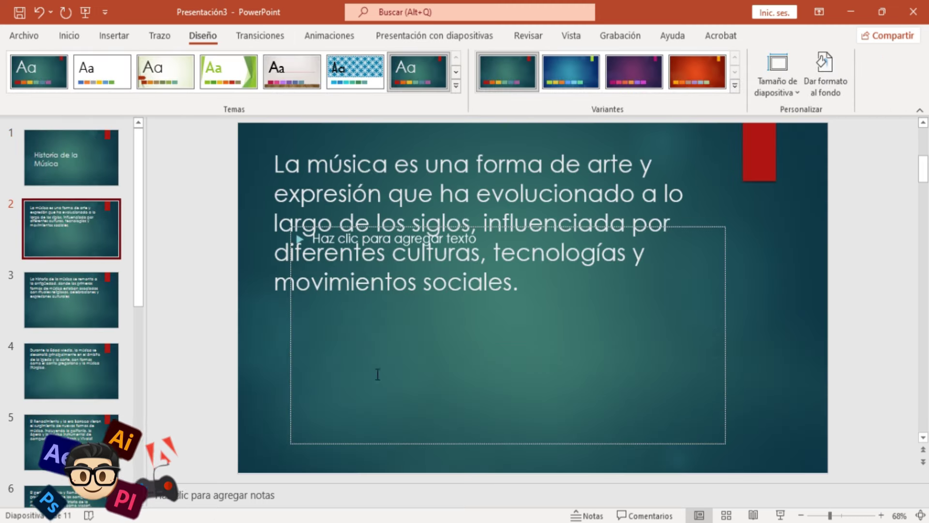
Delete the empty placeholders on slides 2 and 3 and move slide 3's text lower.
left_click(422, 443)
key("Delete")
left_click(414, 289)
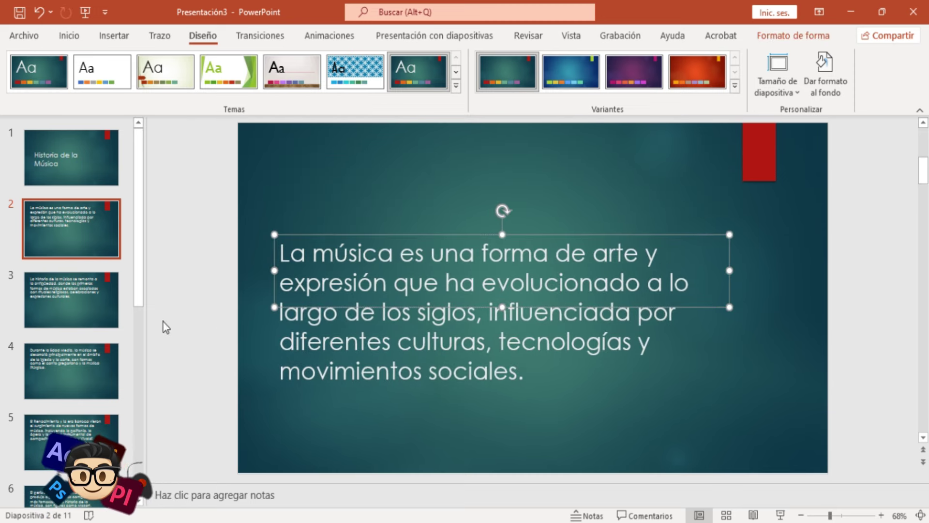
scroll(393, 329, "down", 1)
left_click(423, 442)
key("Delete")
left_click(401, 193)
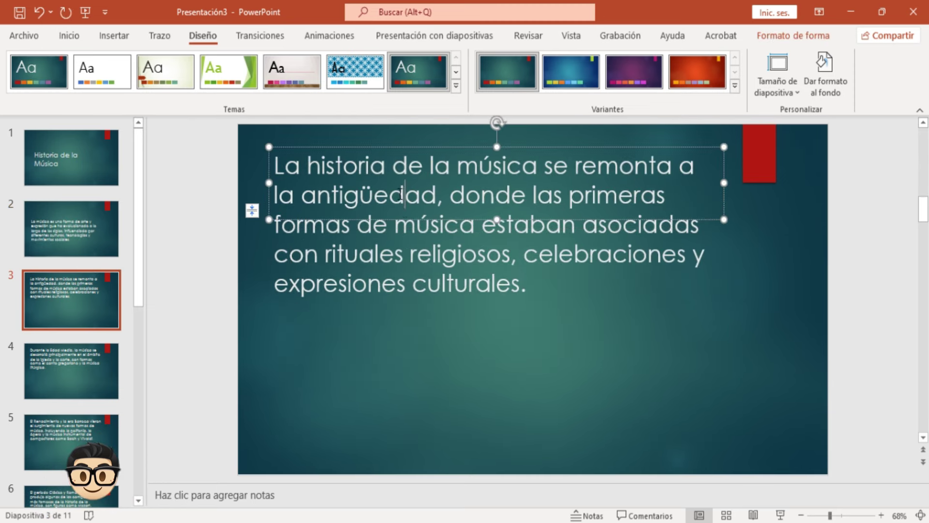
left_click_drag(415, 223, 415, 342)
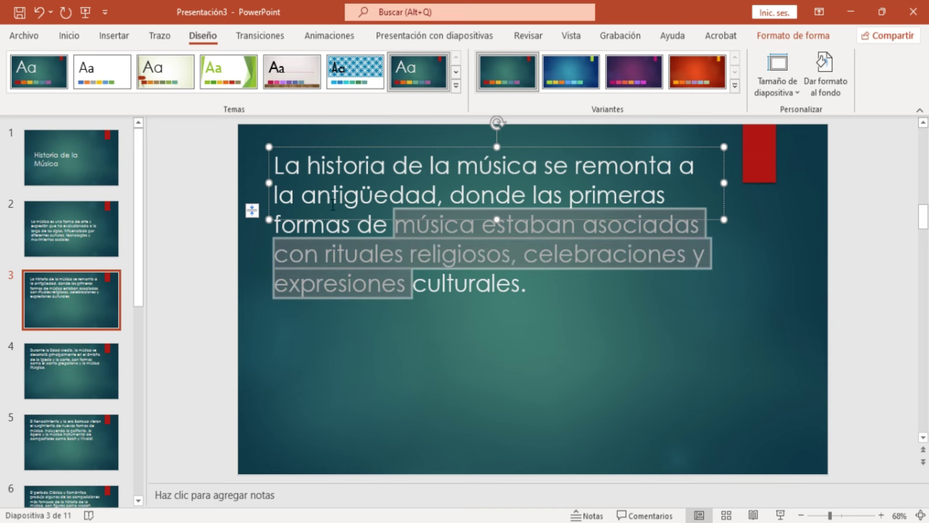
left_click_drag(332, 225, 332, 335)
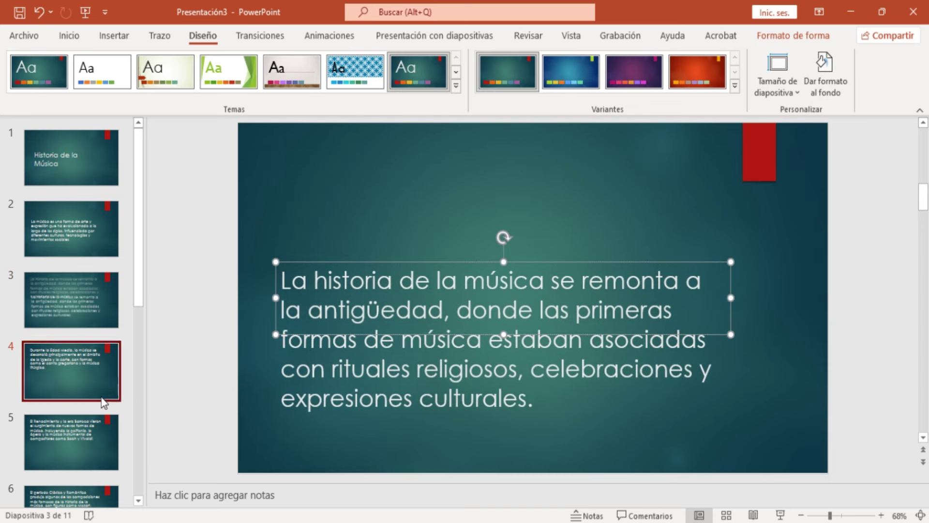
Delete slide 4's empty placeholder and drag its body text lower.
left_click(101, 394)
left_click(445, 426)
left_click(444, 444)
key("Delete")
left_click(409, 257)
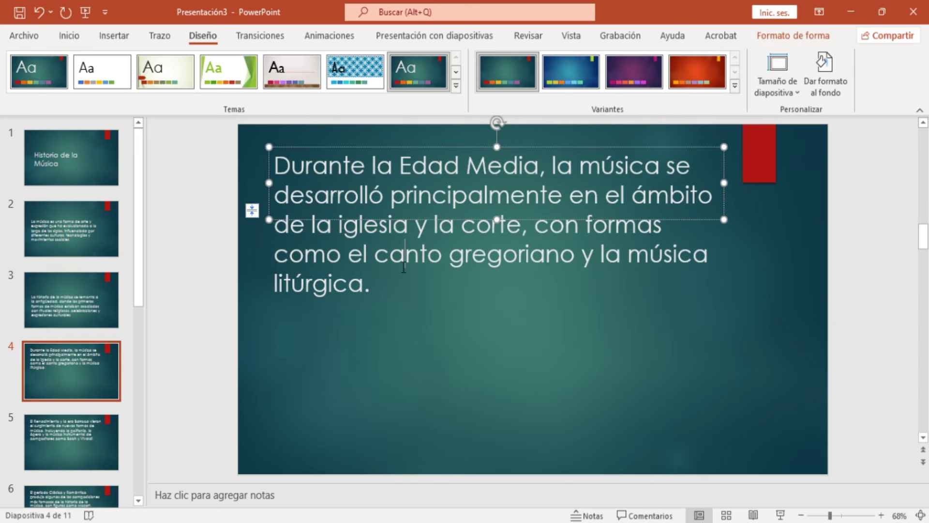
left_click_drag(423, 220, 423, 332)
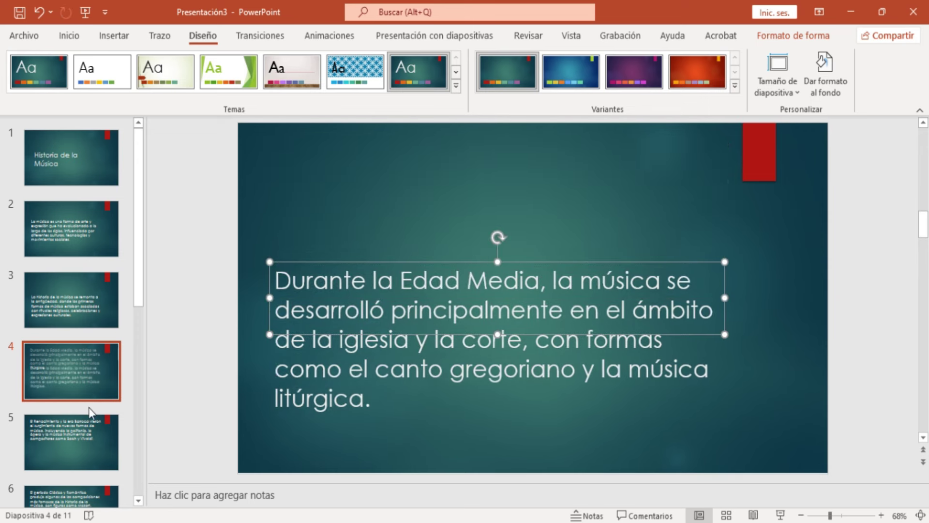
scroll(89, 408, "down", 3)
Delete the empty text placeholders on slides 5 and 7.
left_click(89, 295)
left_click(460, 331)
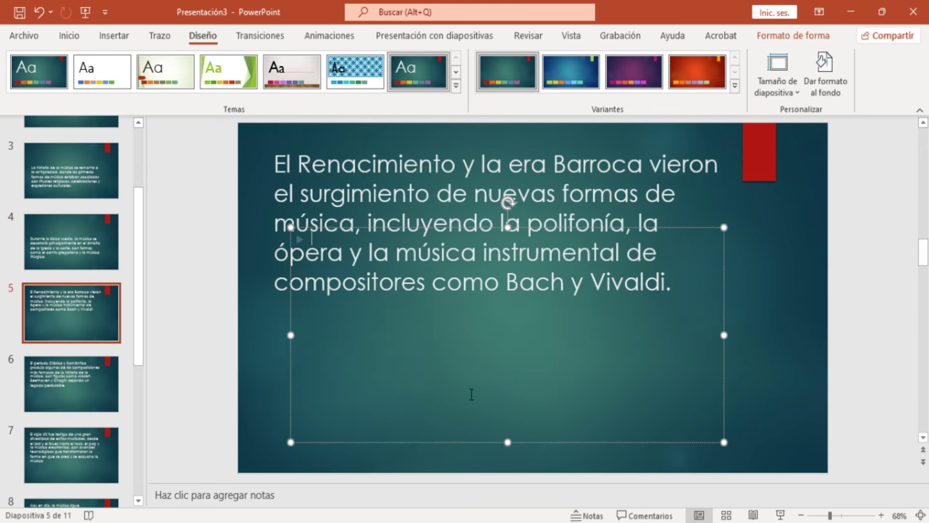
left_click(463, 440)
key("Delete")
left_click(452, 236)
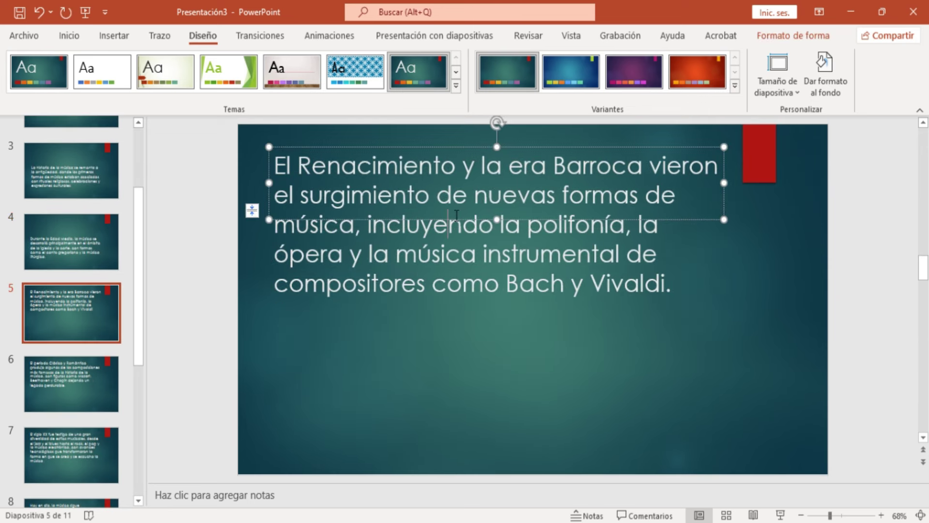
scroll(457, 230, "down", 3)
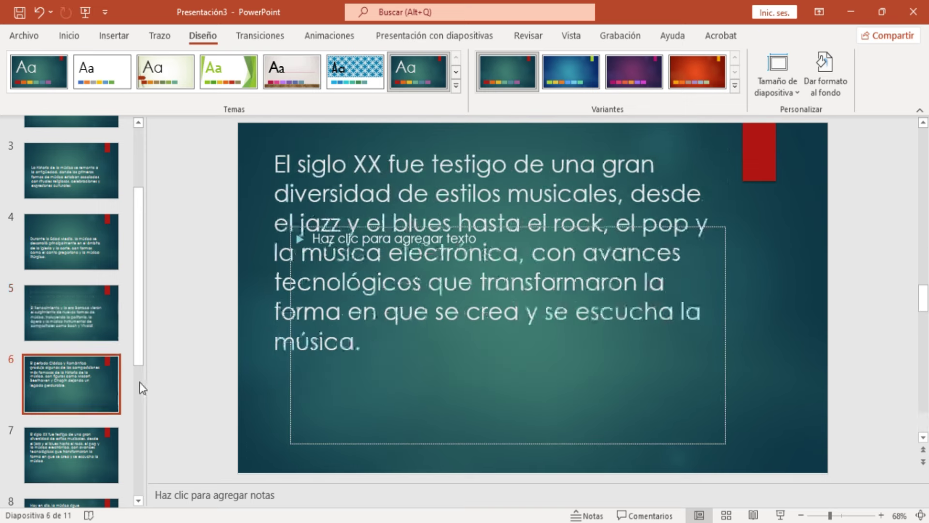
left_click(92, 298)
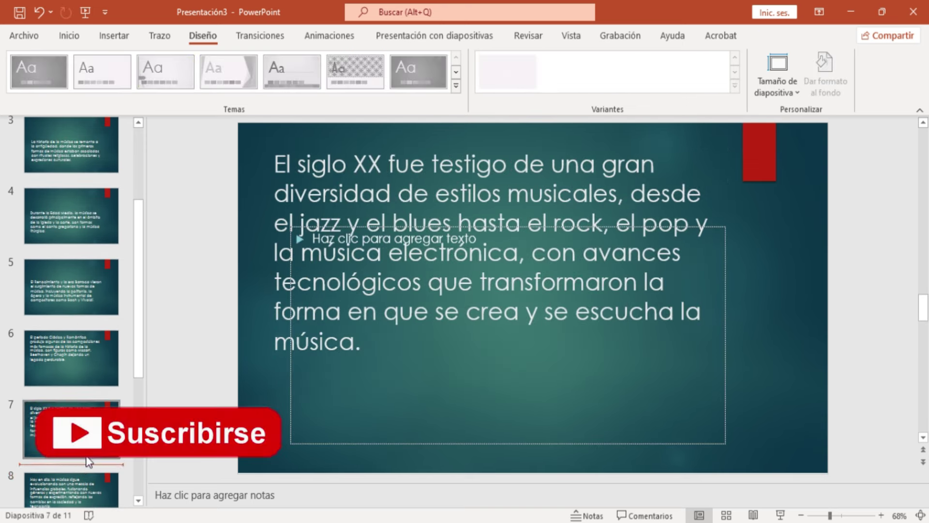
left_click(389, 442)
key("Delete")
left_click(383, 313)
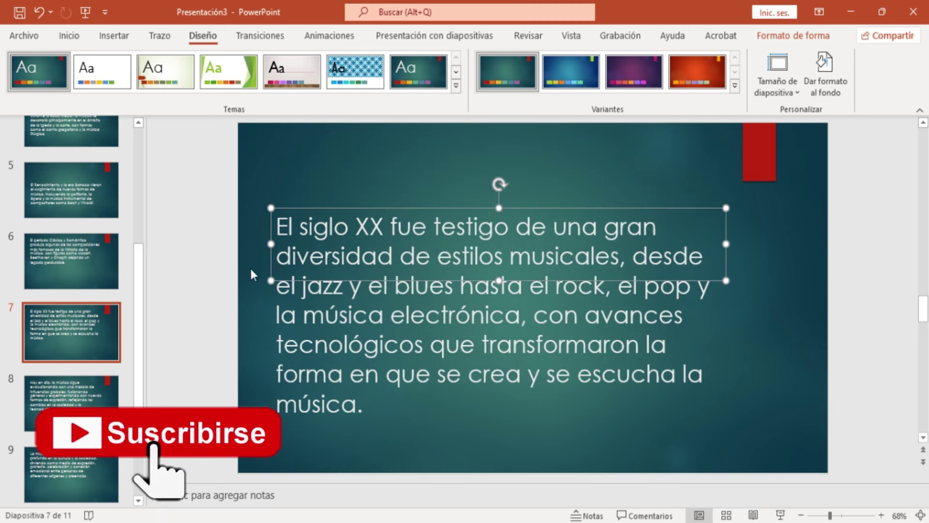
Delete slide 8's empty placeholder and move its body text toward the centre.
scroll(250, 266, "down", 1)
left_click(450, 263)
left_click(584, 441)
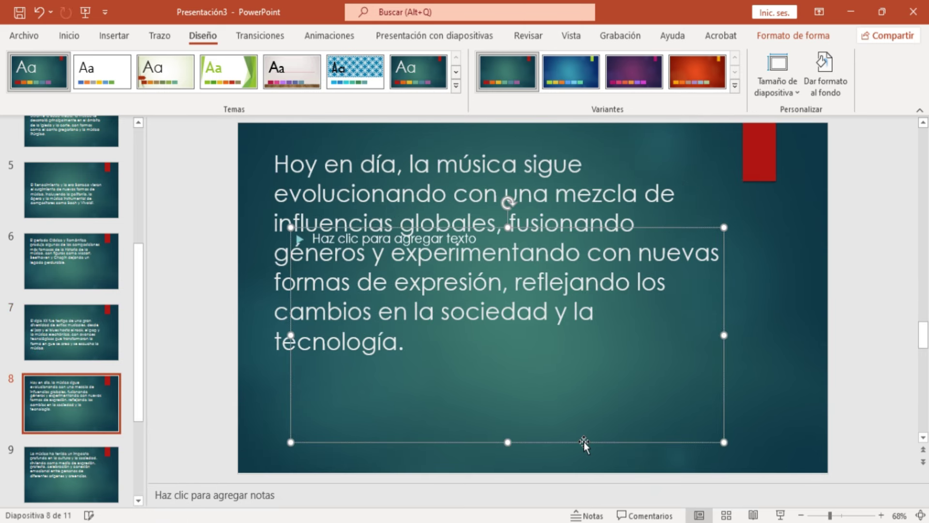
key("Delete")
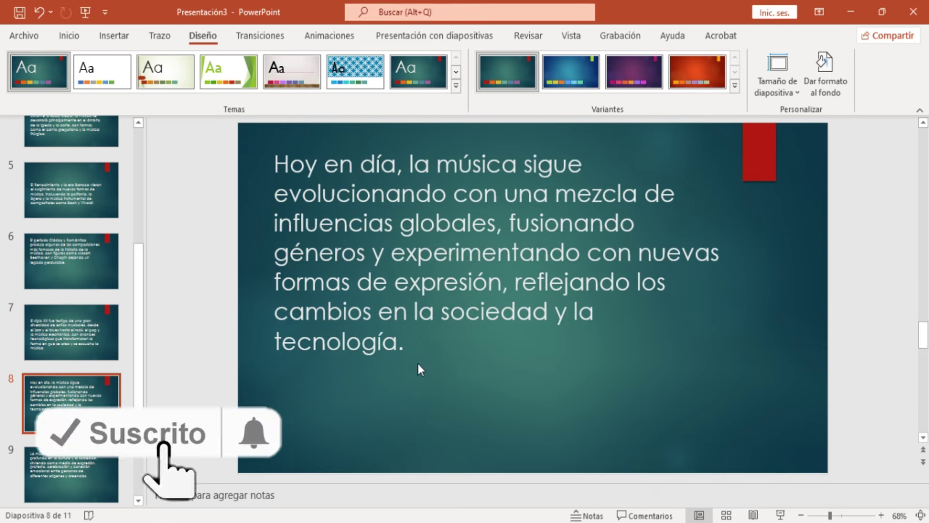
left_click(406, 366)
left_click_drag(416, 224, 415, 301)
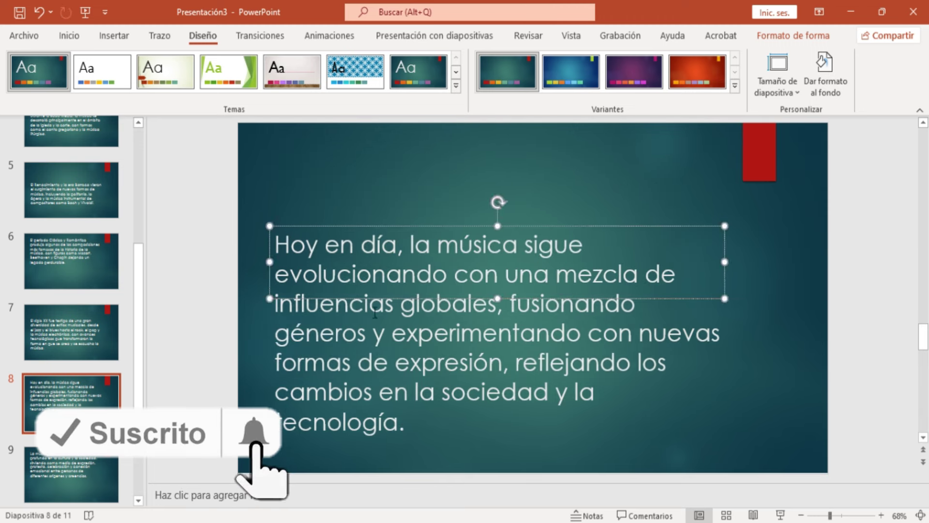
Remove the empty placeholders on slides 9 and 10 and shift their text lower.
scroll(92, 387, "down", 3)
left_click(72, 314)
left_click(444, 260)
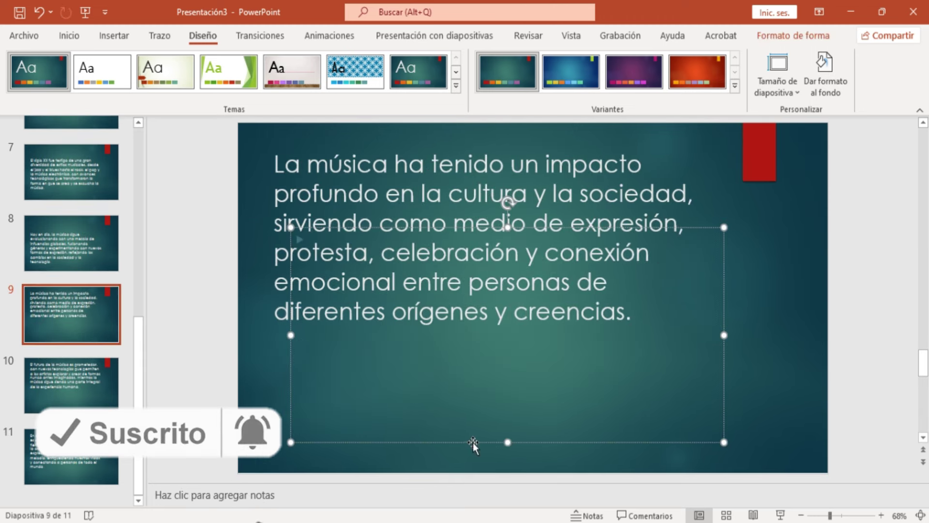
key("ctrl+z")
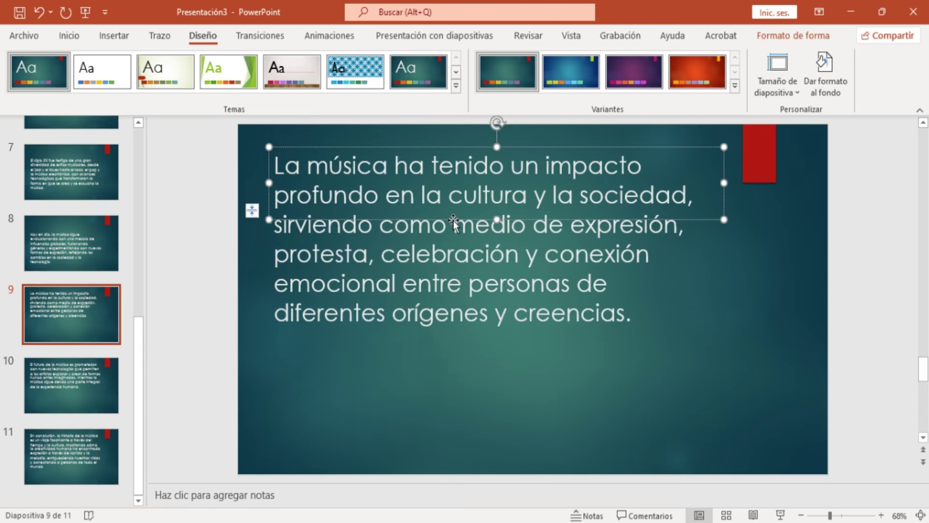
left_click_drag(453, 224, 464, 304)
left_click(95, 391)
left_click(486, 328)
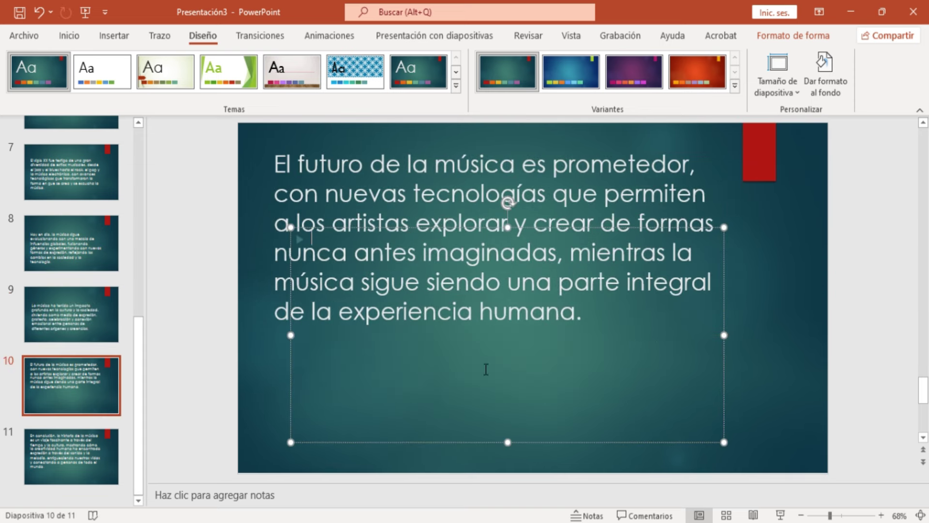
key("ctrl+z")
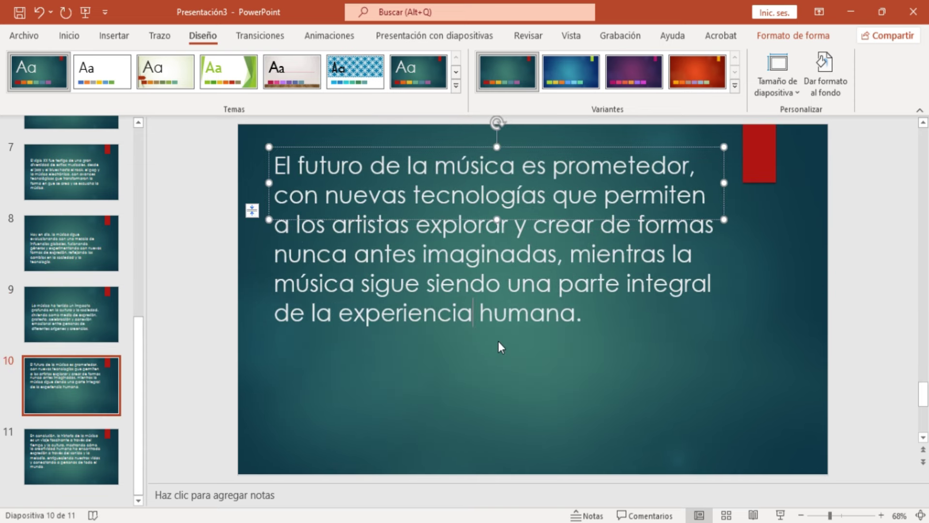
left_click_drag(463, 150, 469, 251)
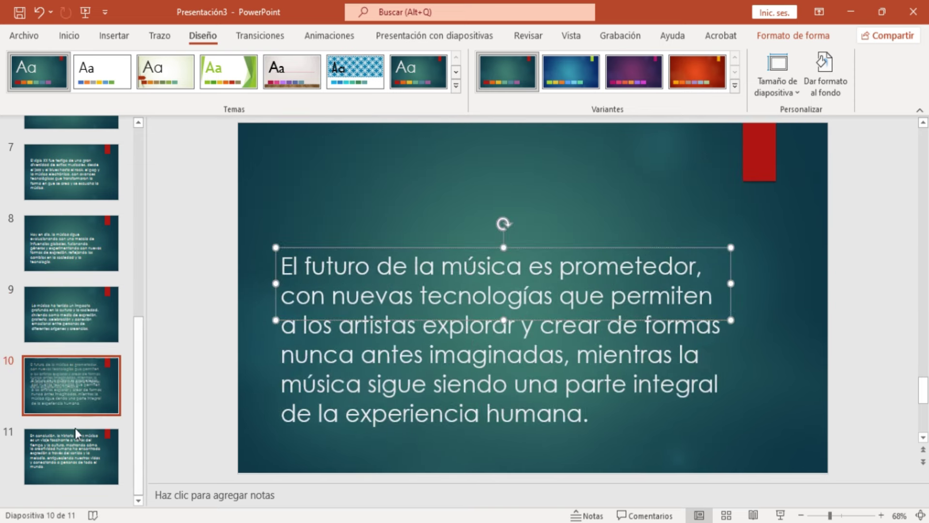
Remove slide 11's empty placeholder and move the conclusion text lower.
left_click(73, 455)
left_click(615, 277)
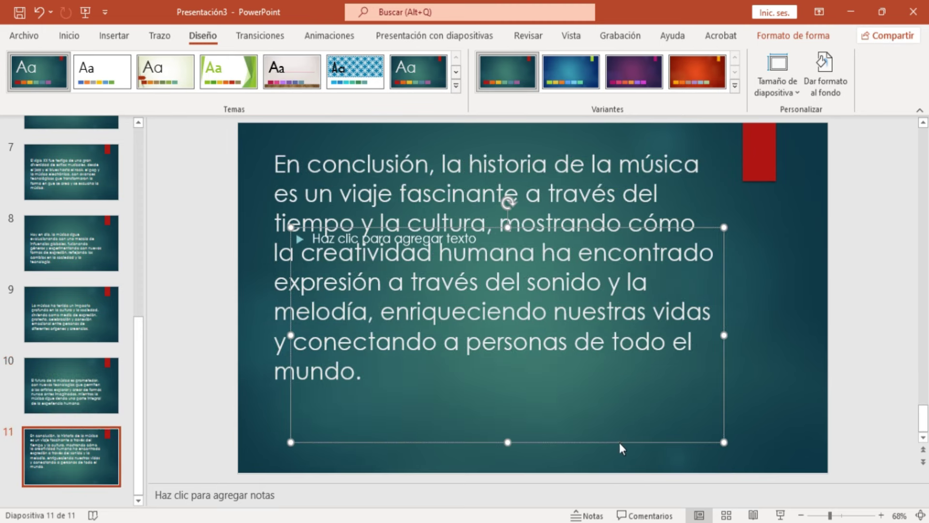
key("ctrl+z")
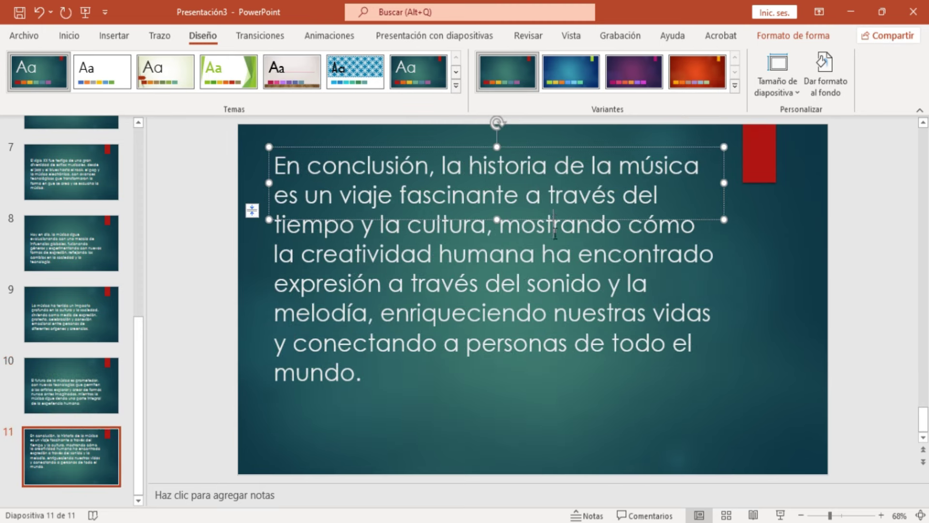
left_click_drag(555, 227, 560, 270)
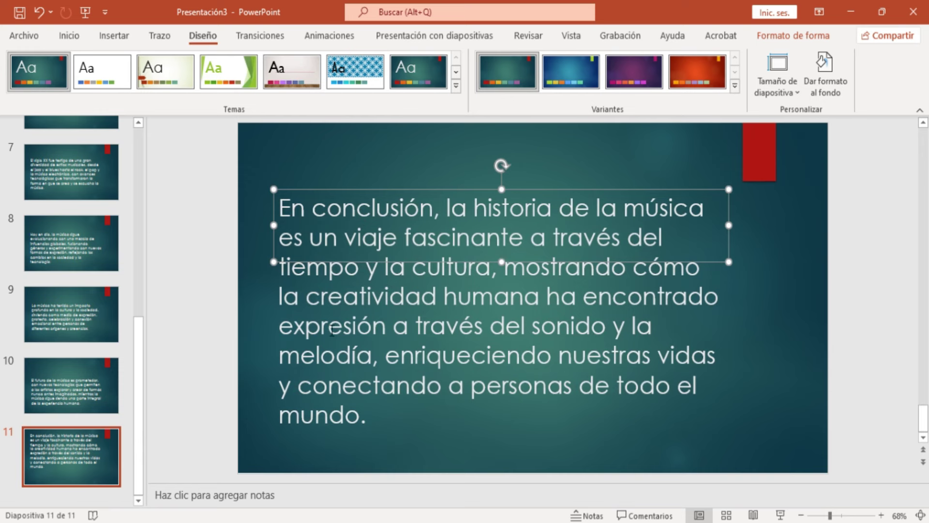
left_click(71, 347)
Delete the empty subtitle placeholder on the Historia de la Música title slide.
scroll(70, 347, "up", 3)
scroll(70, 347, "up", 6)
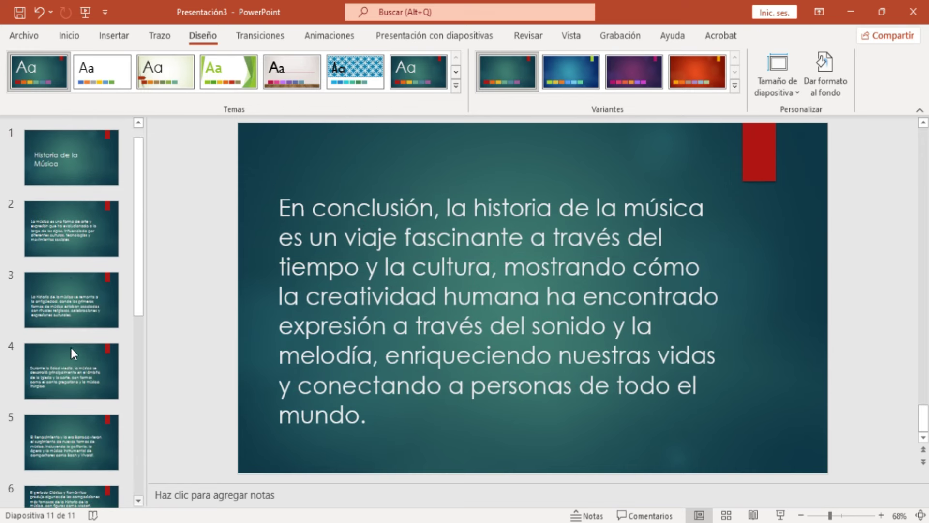
left_click(86, 186)
key("Delete")
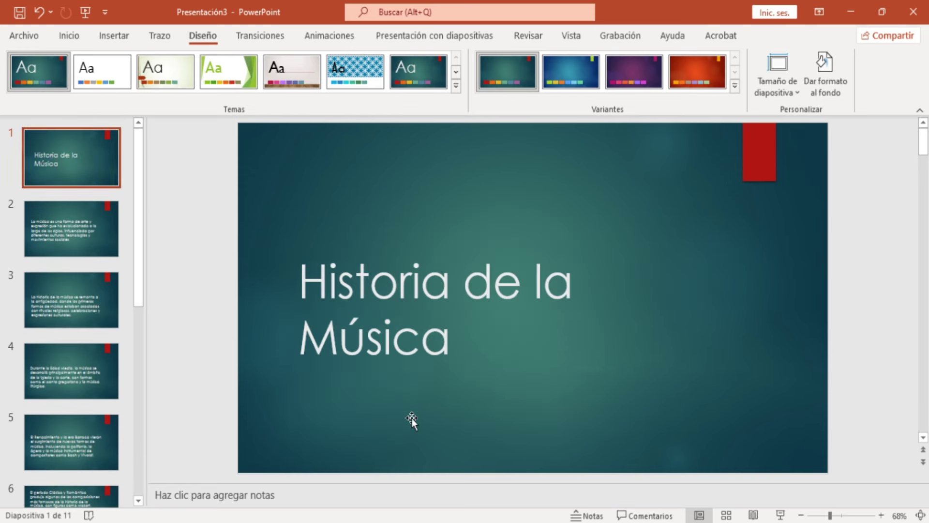
Give slide 1 the Transforma transition with a word-by-word effect option.
left_click(247, 38)
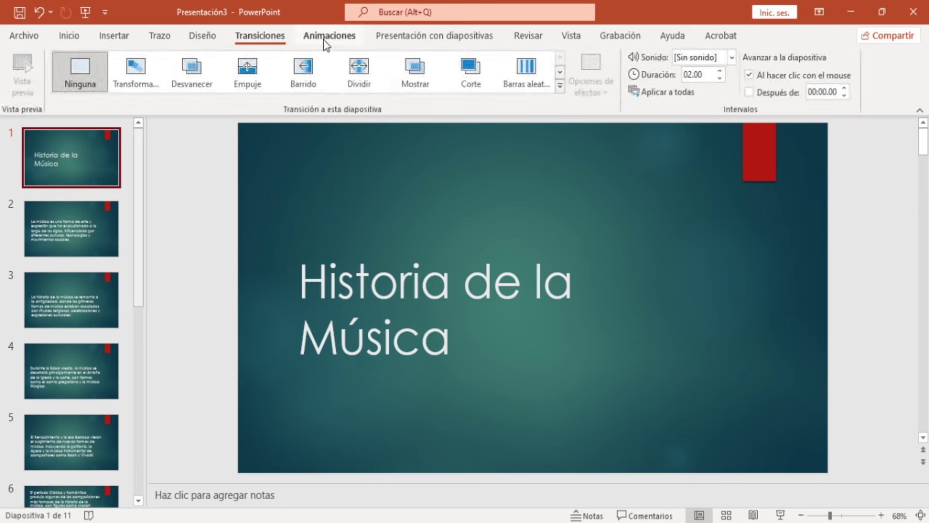
left_click(329, 36)
left_click(270, 38)
left_click(138, 72)
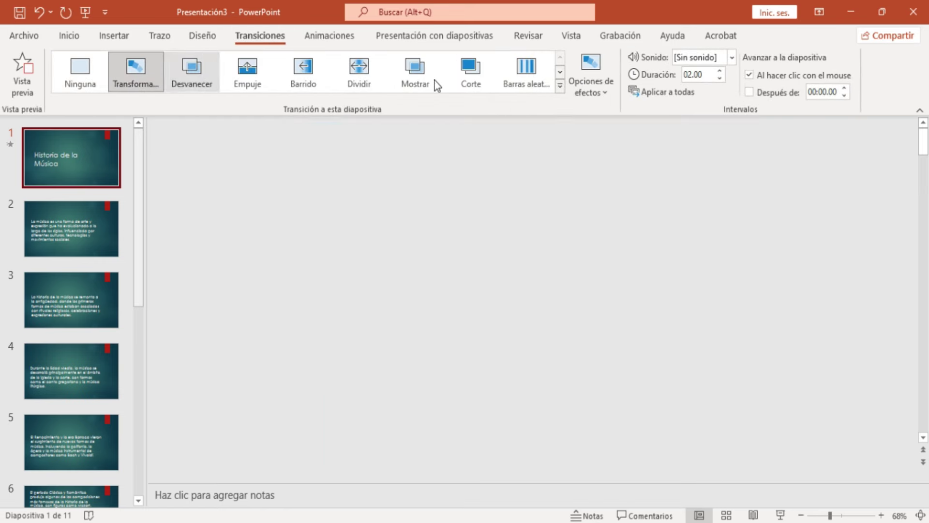
left_click(602, 69)
left_click(605, 87)
left_click(600, 82)
left_click(603, 154)
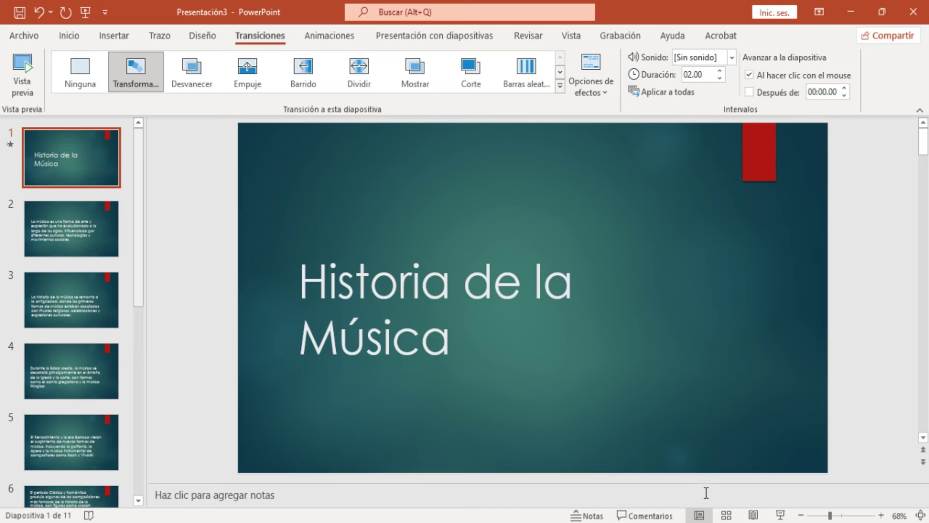
Apply Transforma to all slides and set its effect option to Caracteres.
mouse_move(137, 239)
left_mouse_down()
mouse_move(136, 469)
mouse_move(126, 487)
left_mouse_up()
key("ctrl+a")
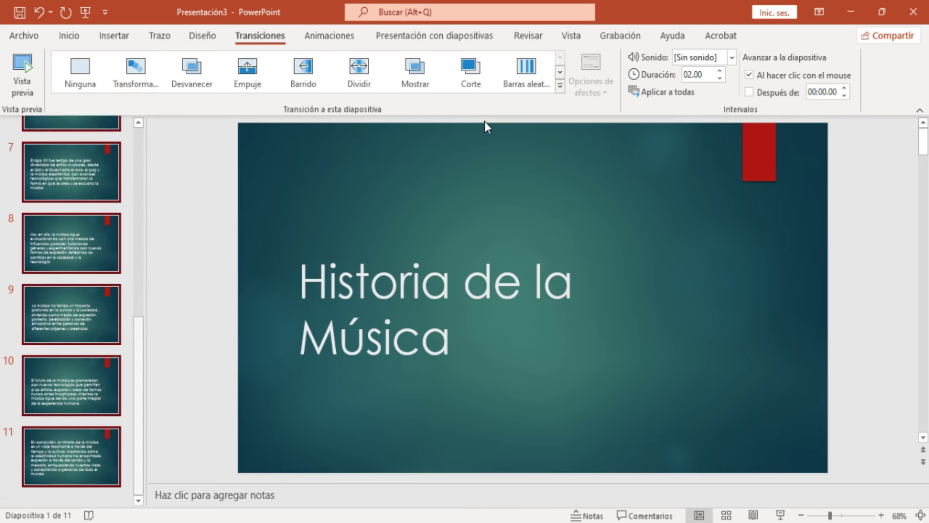
left_click(160, 76)
left_click(591, 80)
left_click(613, 187)
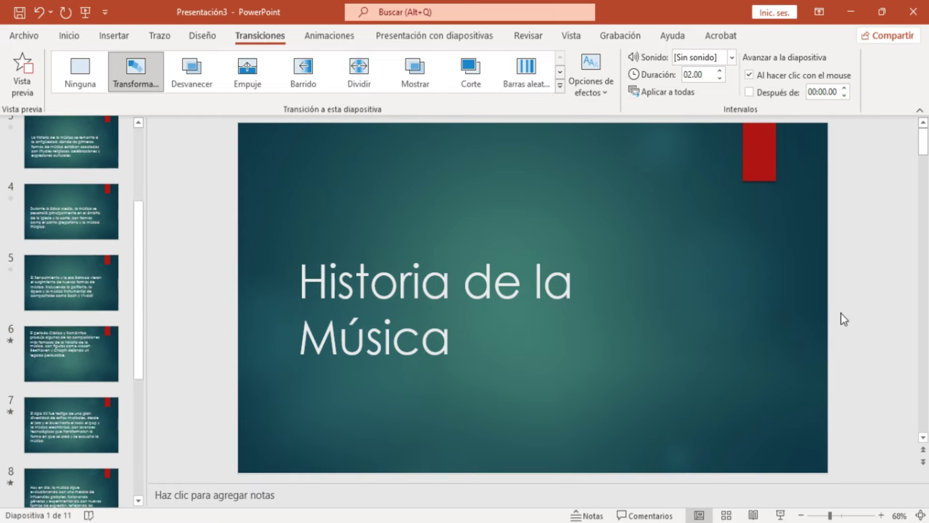
Start the Historia de la Música slideshow from slide 1 of 11.
left_click(780, 515)
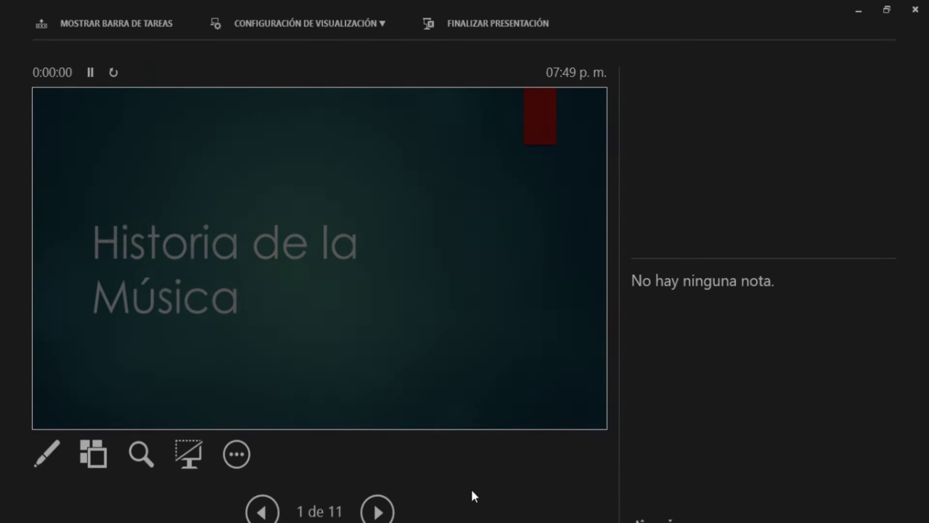